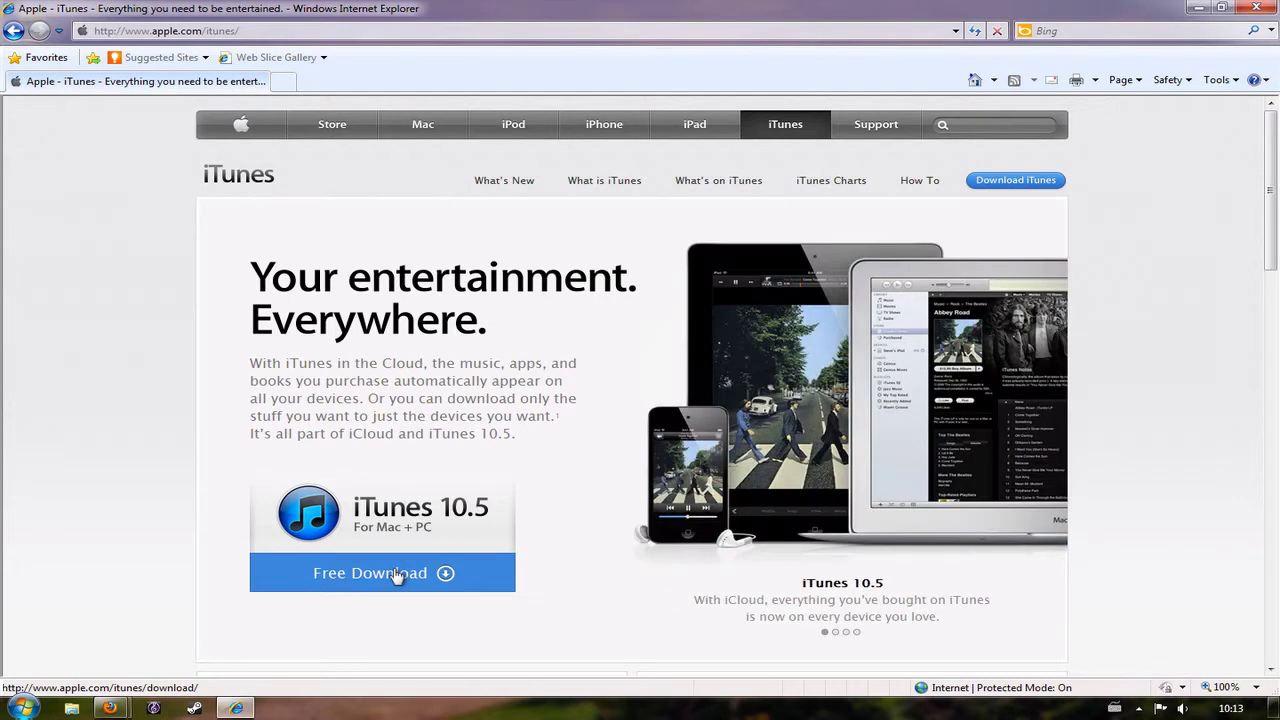
Step: Download iTunes for Windows from the iTunes page, opting out of both the iTunes offers and Apple news e-mails
{"action": "left_click", "coordinate": [397, 575]}
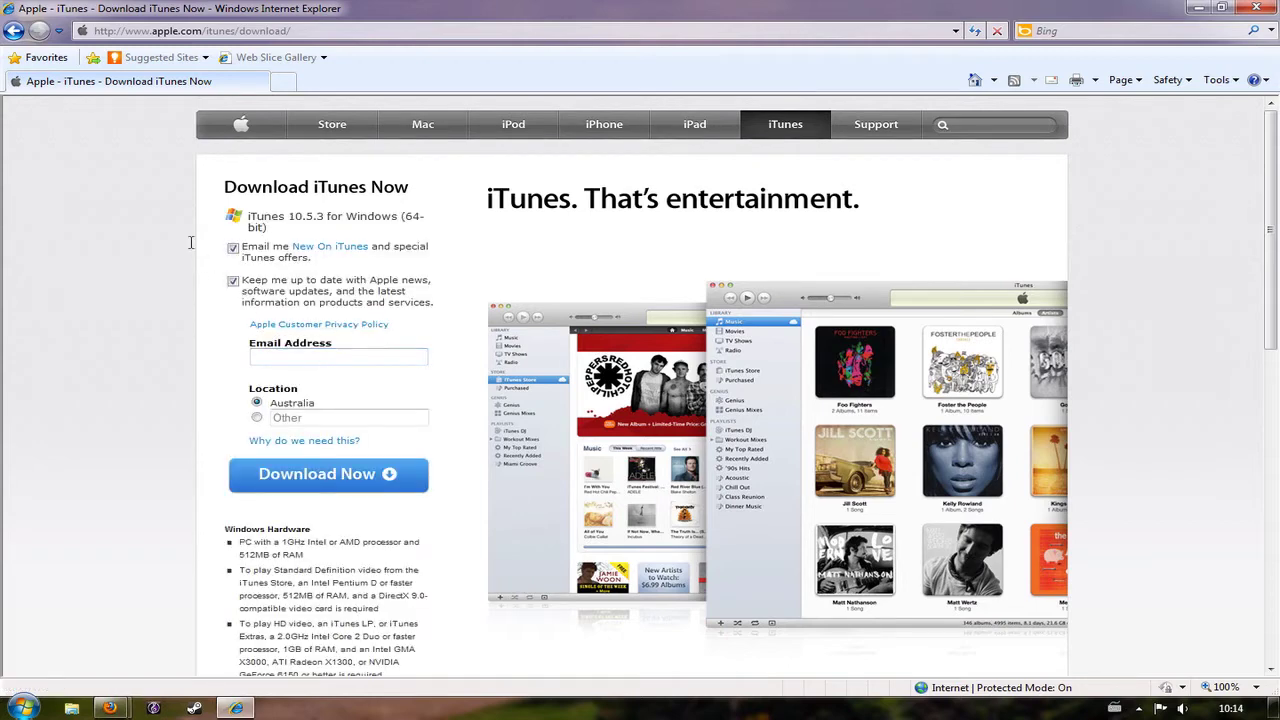
{"action": "left_click", "coordinate": [232, 247]}
{"action": "left_click", "coordinate": [232, 281]}
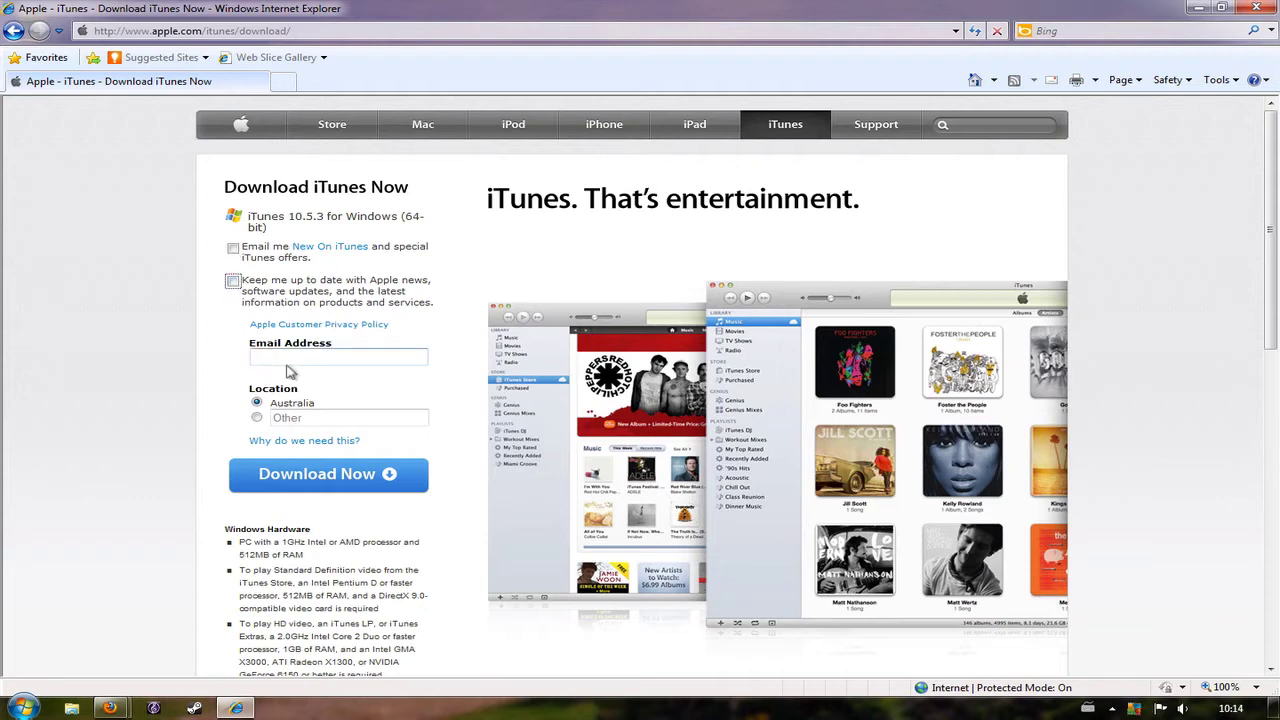
{"action": "left_click", "coordinate": [322, 483]}
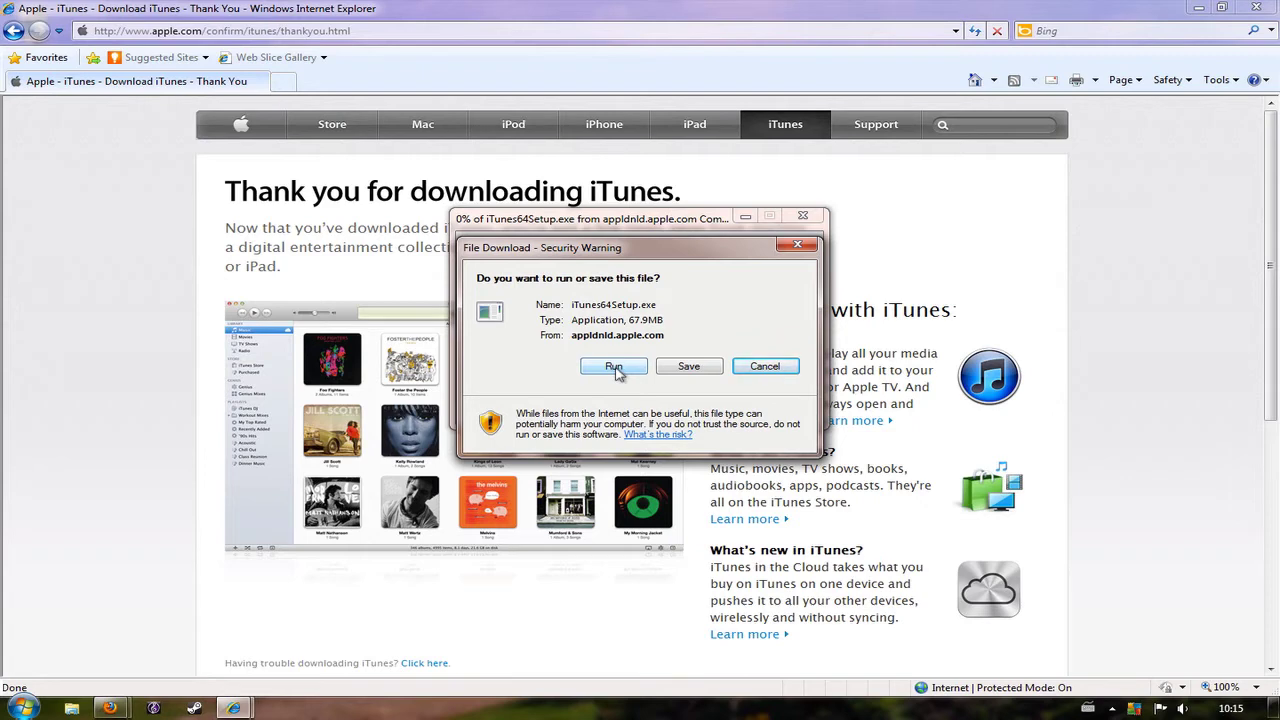
Step: Run iTunes64Setup.exe and install iTunes with the default options, allowing the system changes and finishing the installer
{"action": "left_click", "coordinate": [614, 367]}
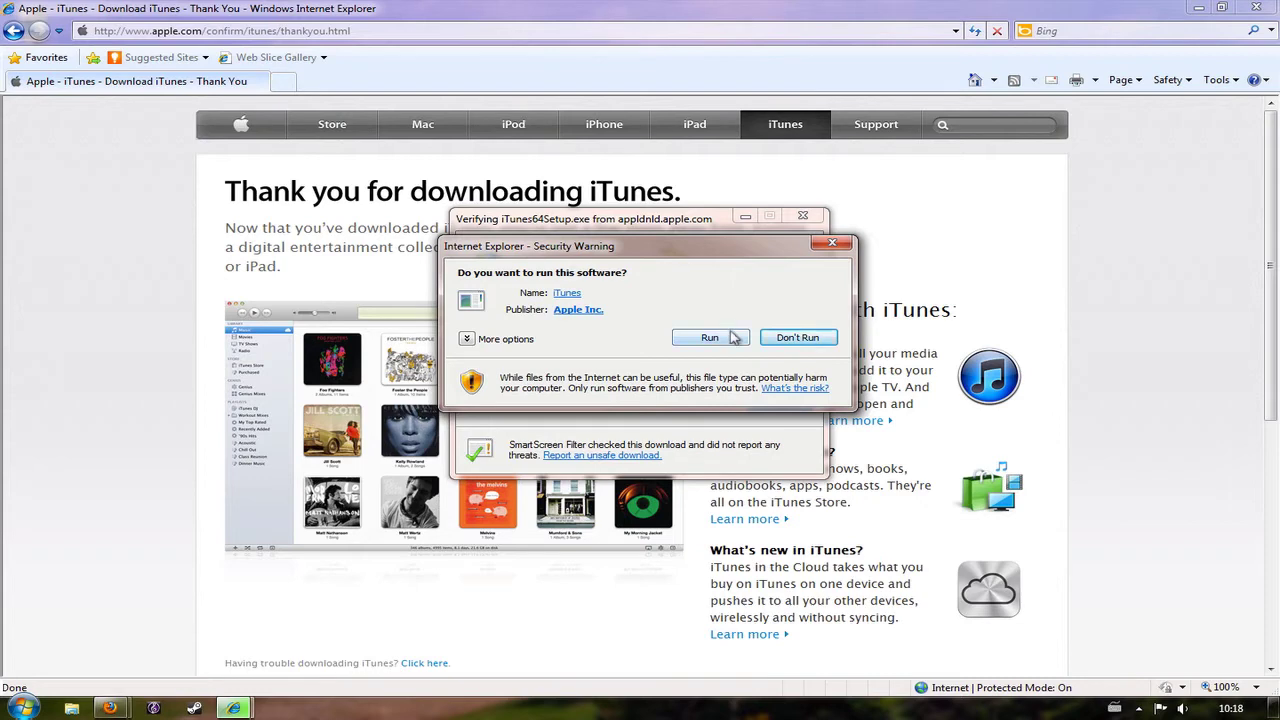
{"action": "left_click", "coordinate": [709, 337]}
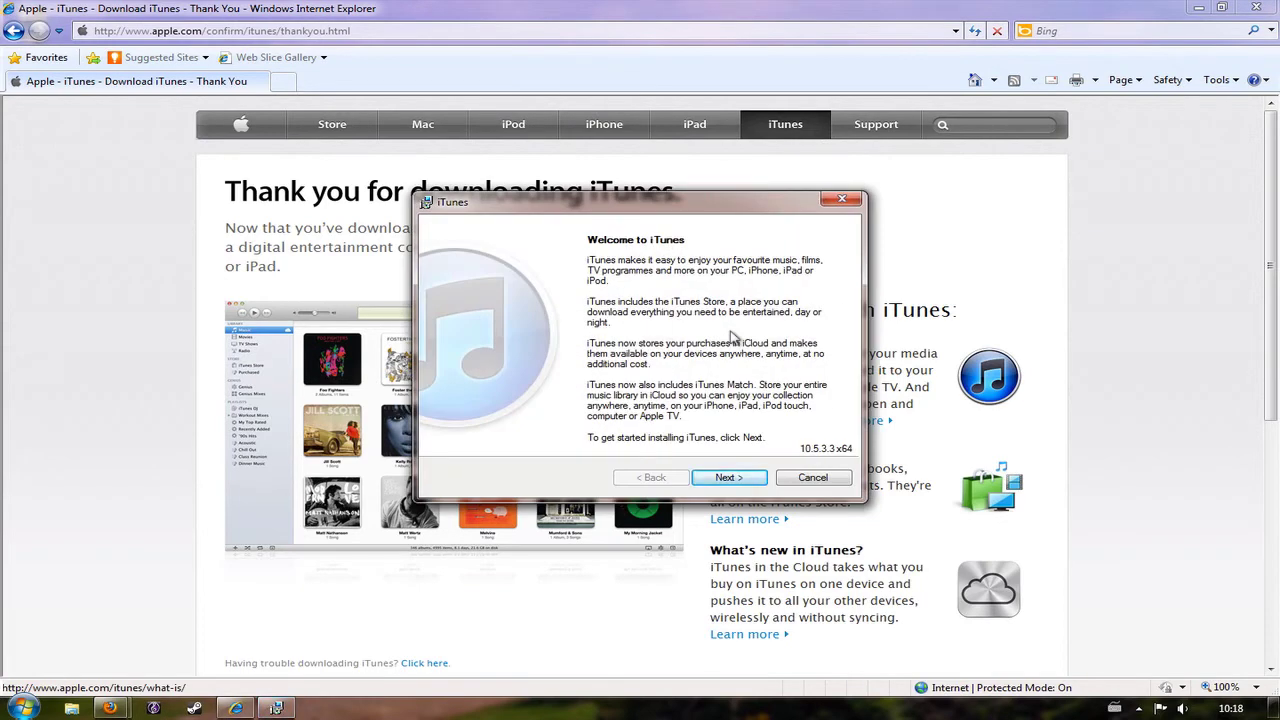
{"action": "left_click", "coordinate": [731, 478]}
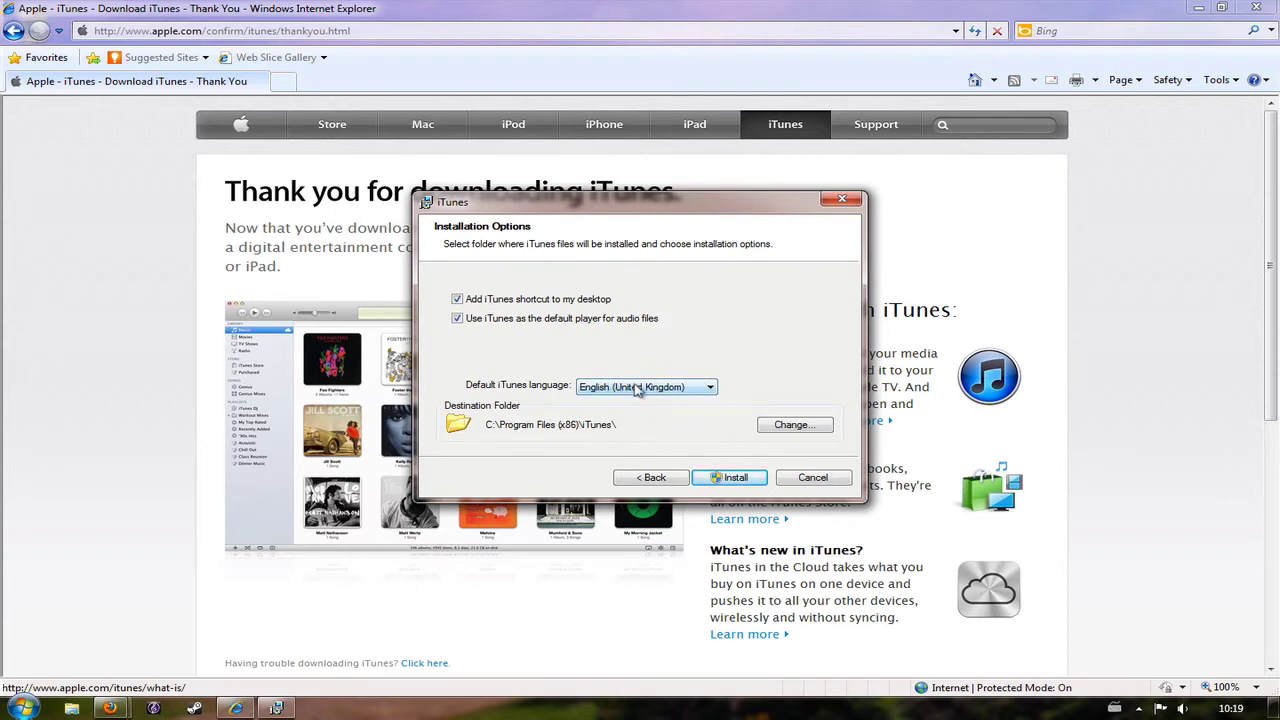
{"action": "left_click", "coordinate": [730, 478]}
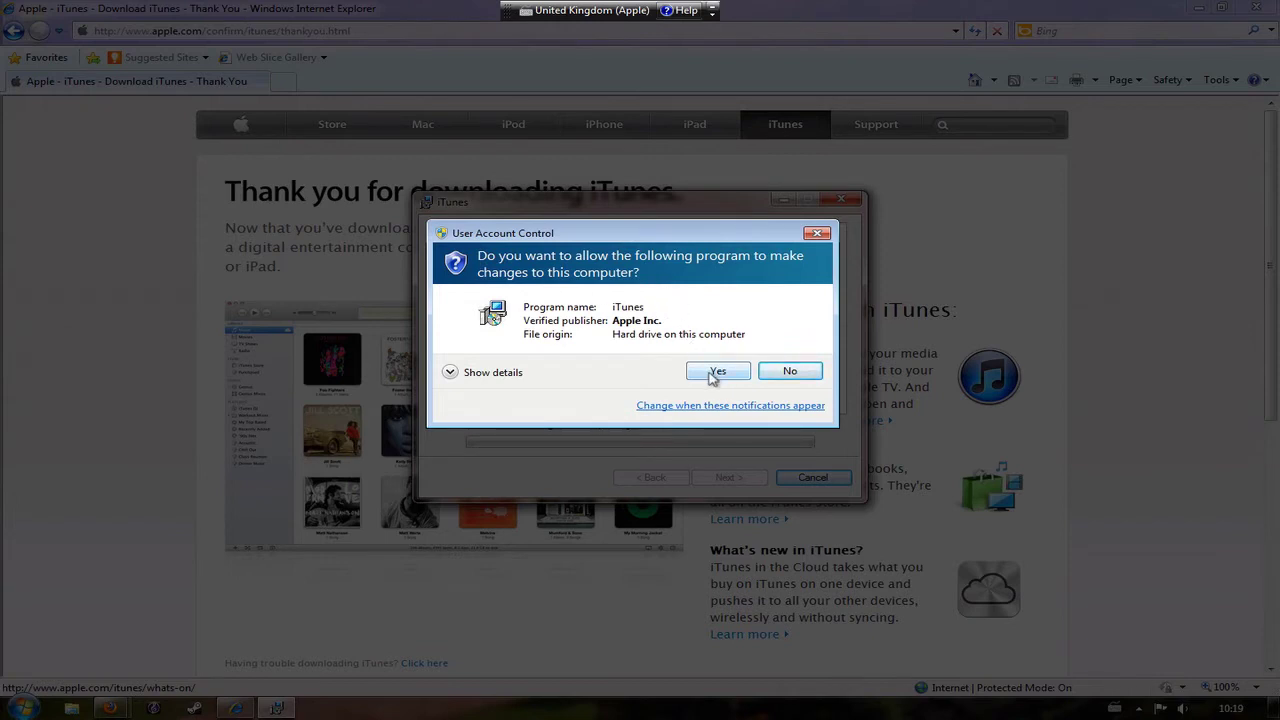
{"action": "left_click", "coordinate": [712, 372]}
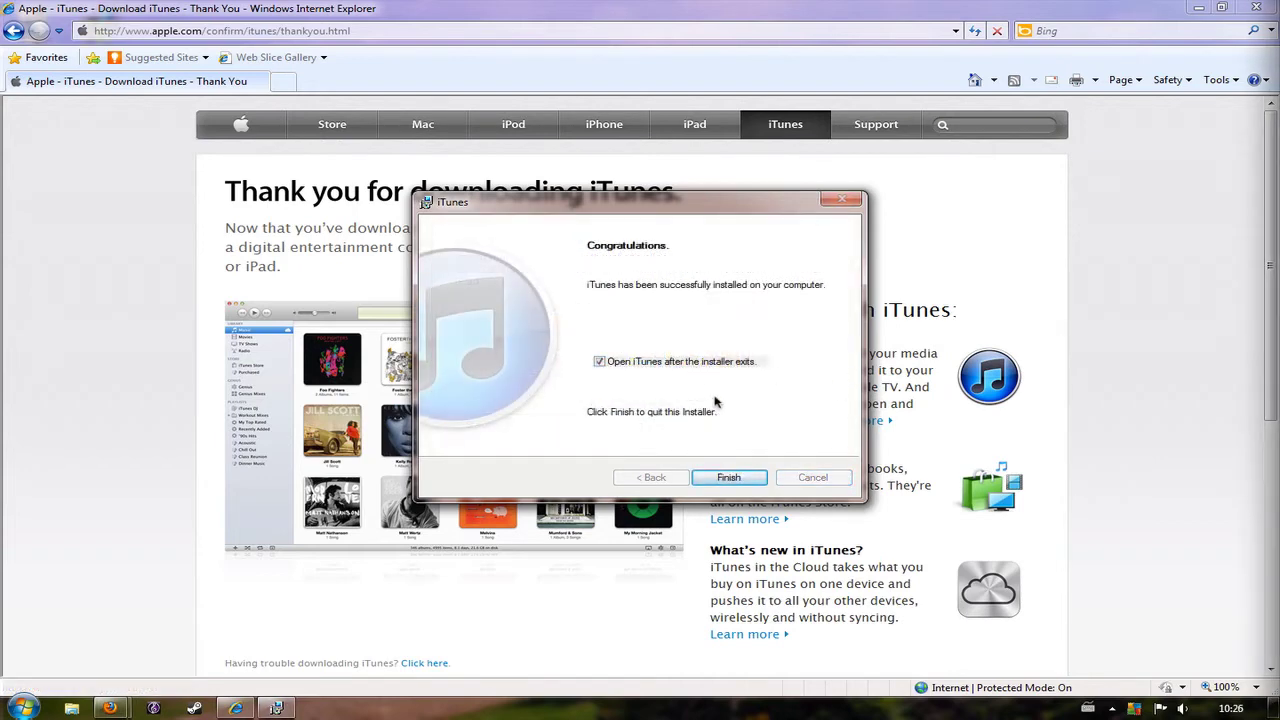
{"action": "left_click", "coordinate": [730, 479]}
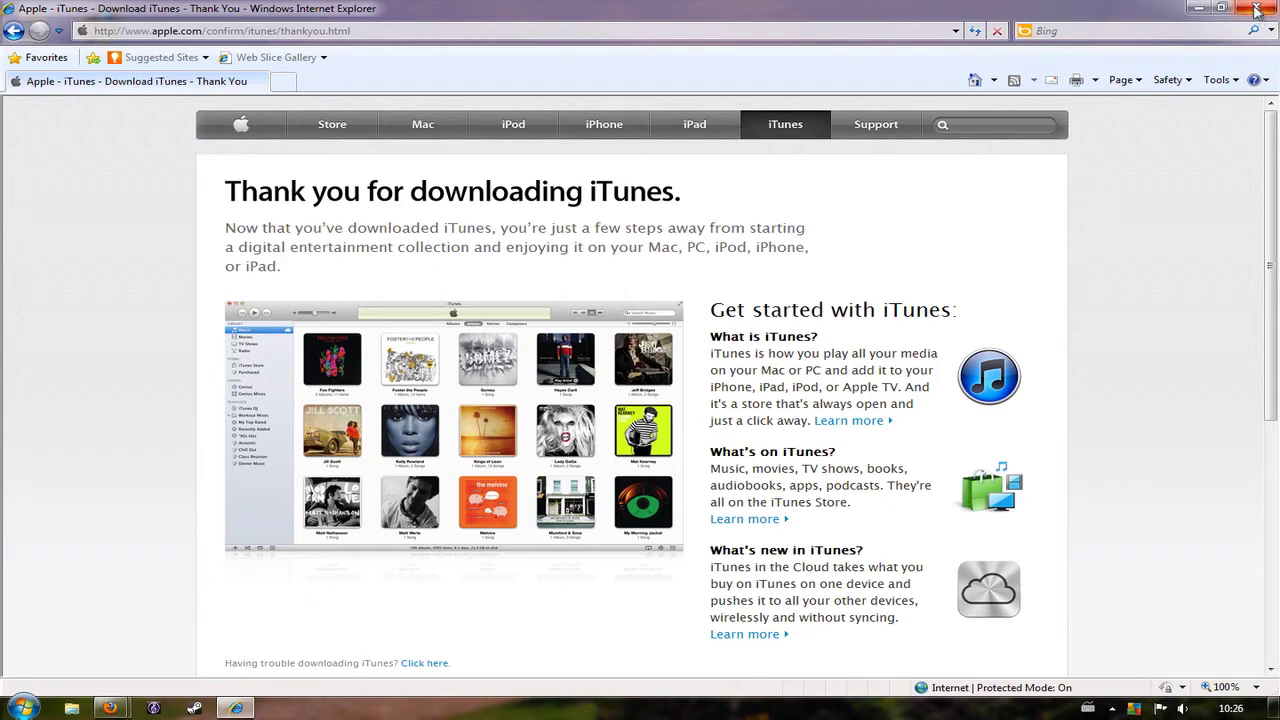
Step: Close the browser window and accept the iTunes Software Licence Agreement after going to its end
{"action": "left_click", "coordinate": [1256, 10]}
{"action": "left_click", "coordinate": [1256, 10]}
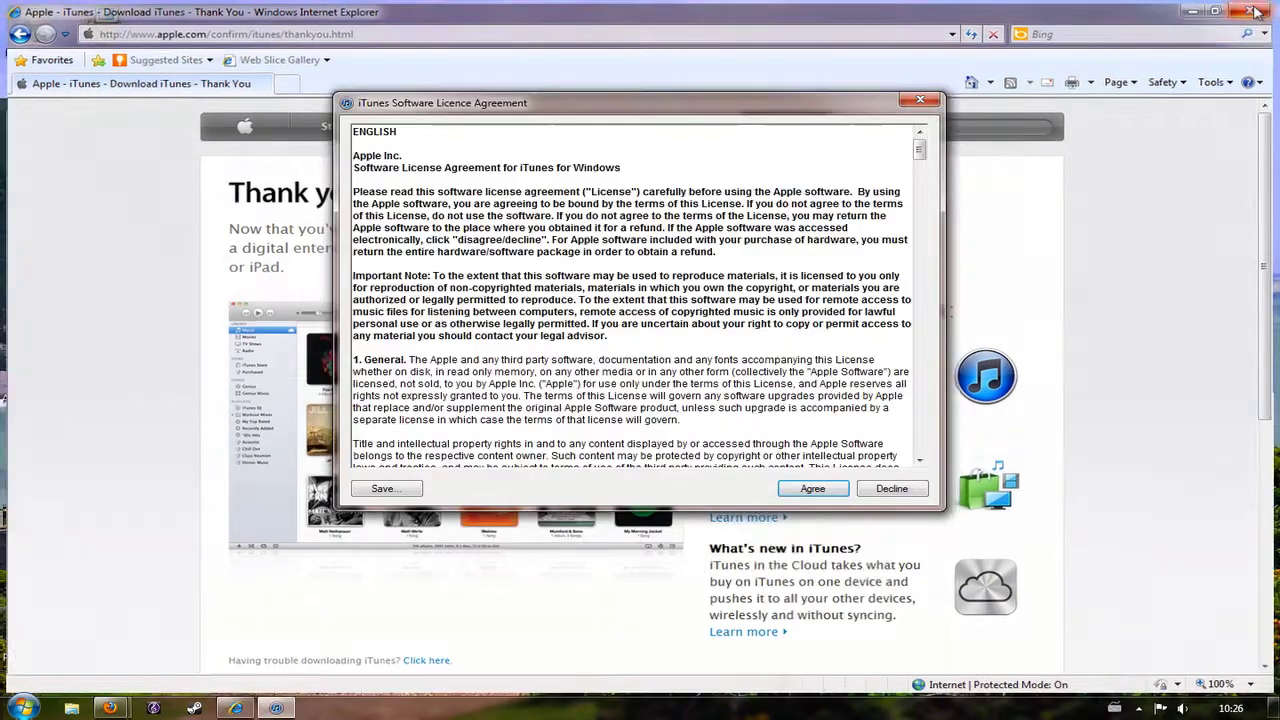
{"action": "left_click", "coordinate": [1256, 10]}
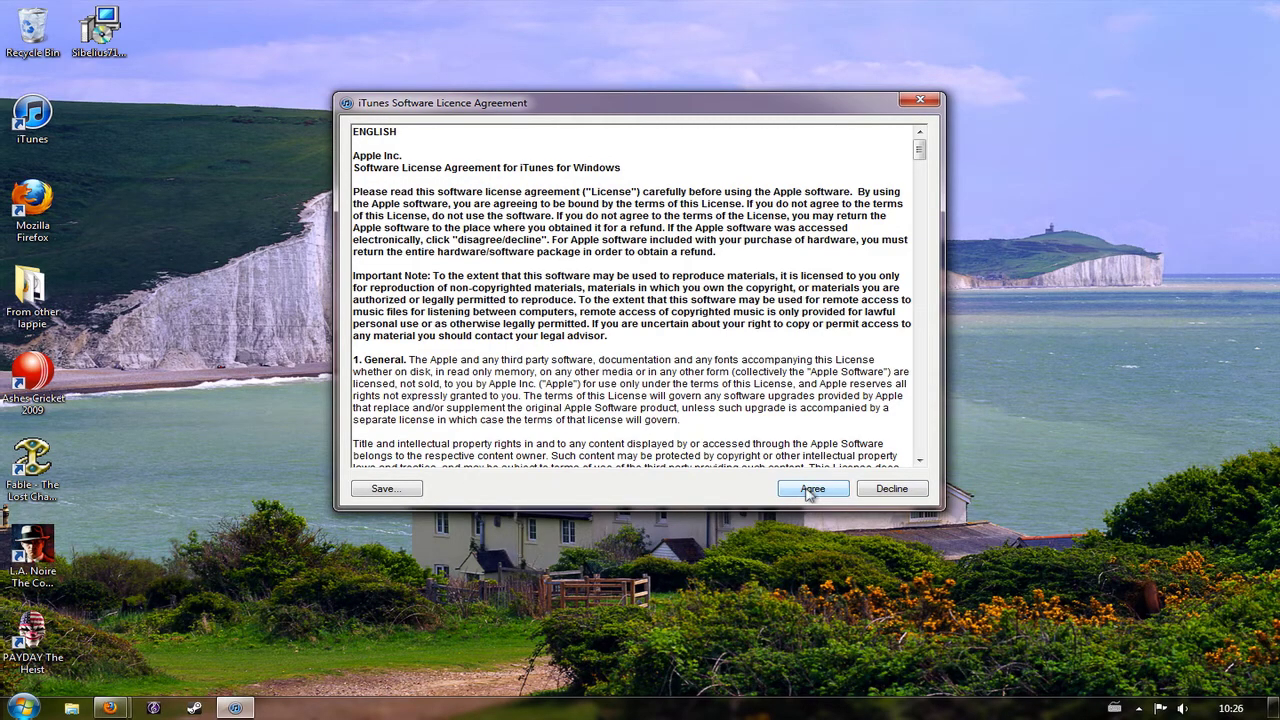
{"action": "left_click_drag", "start_coordinate": [914, 152], "coordinate": [928, 470]}
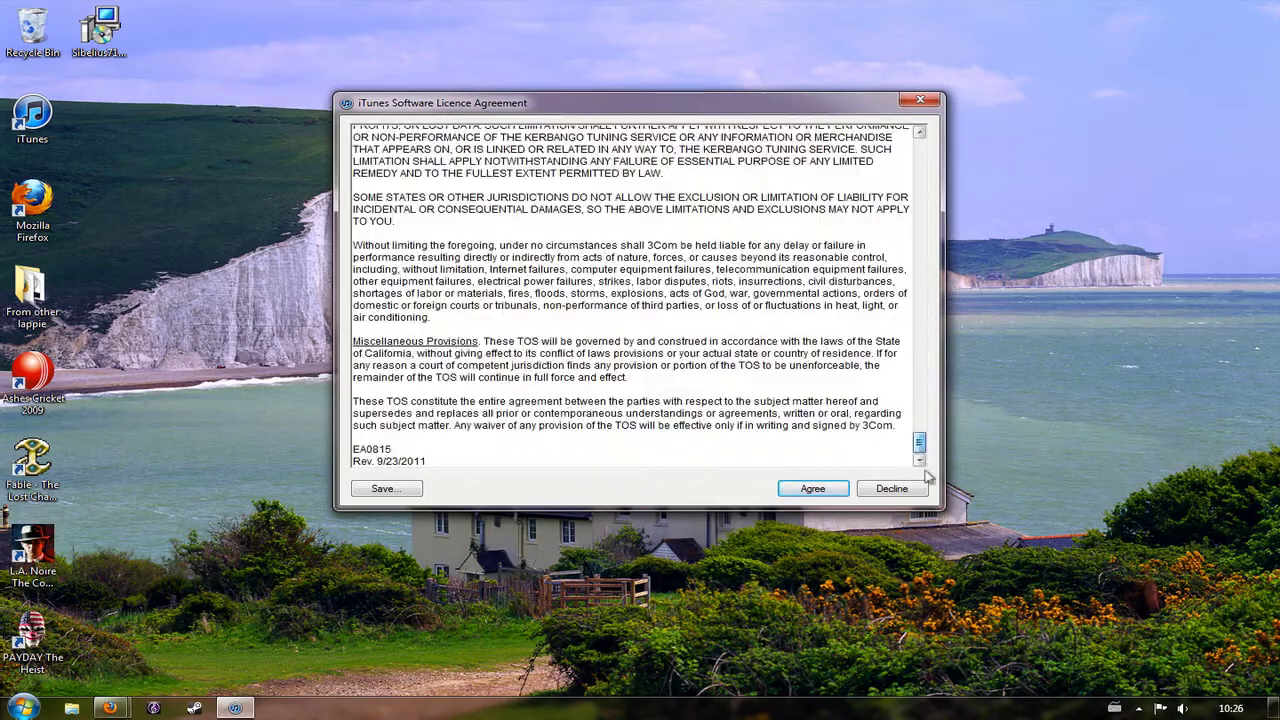
{"action": "left_click", "coordinate": [813, 489]}
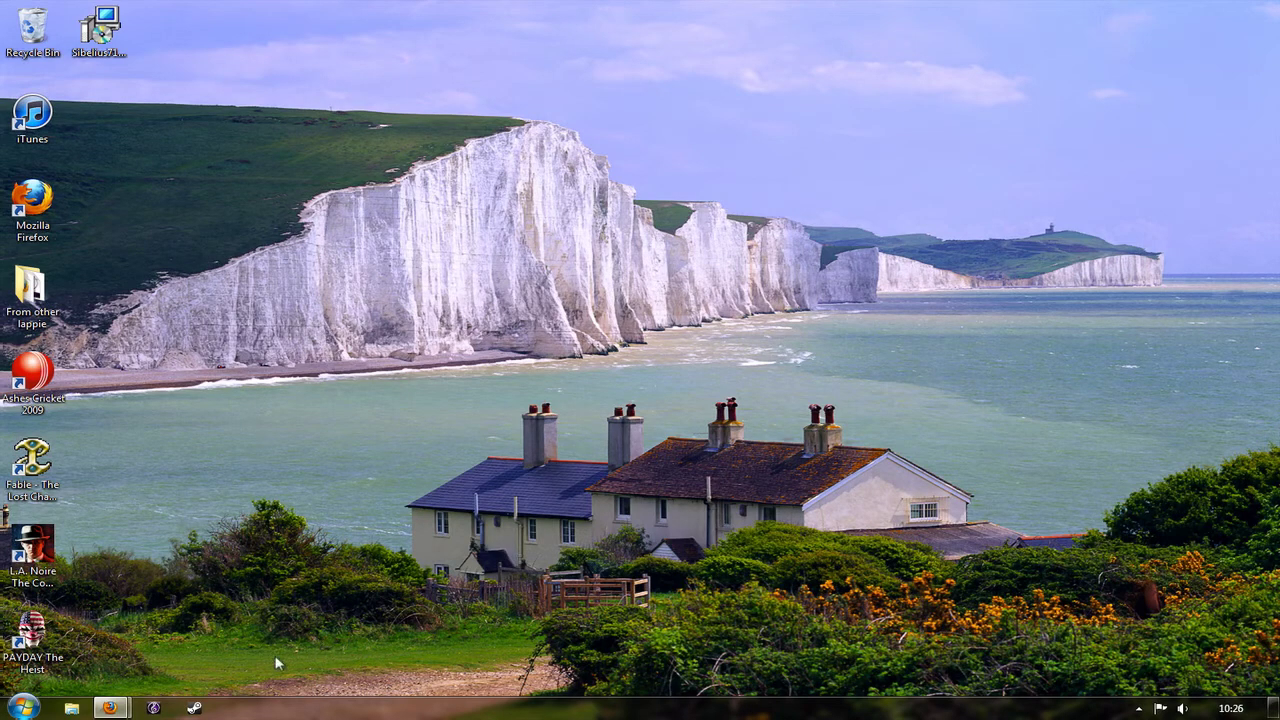
Step: Locate the iTunes program entry inside its folder in the list of all installed programs
{"action": "left_click", "coordinate": [35, 710]}
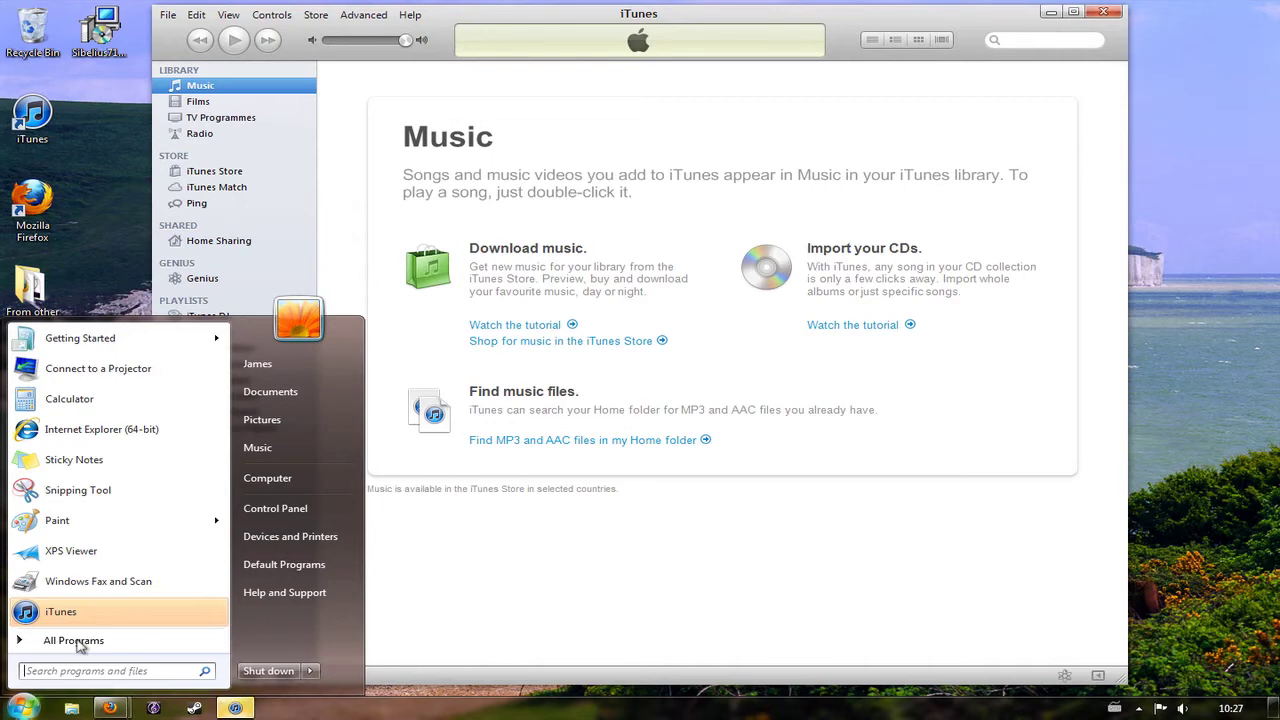
{"action": "left_click", "coordinate": [80, 643]}
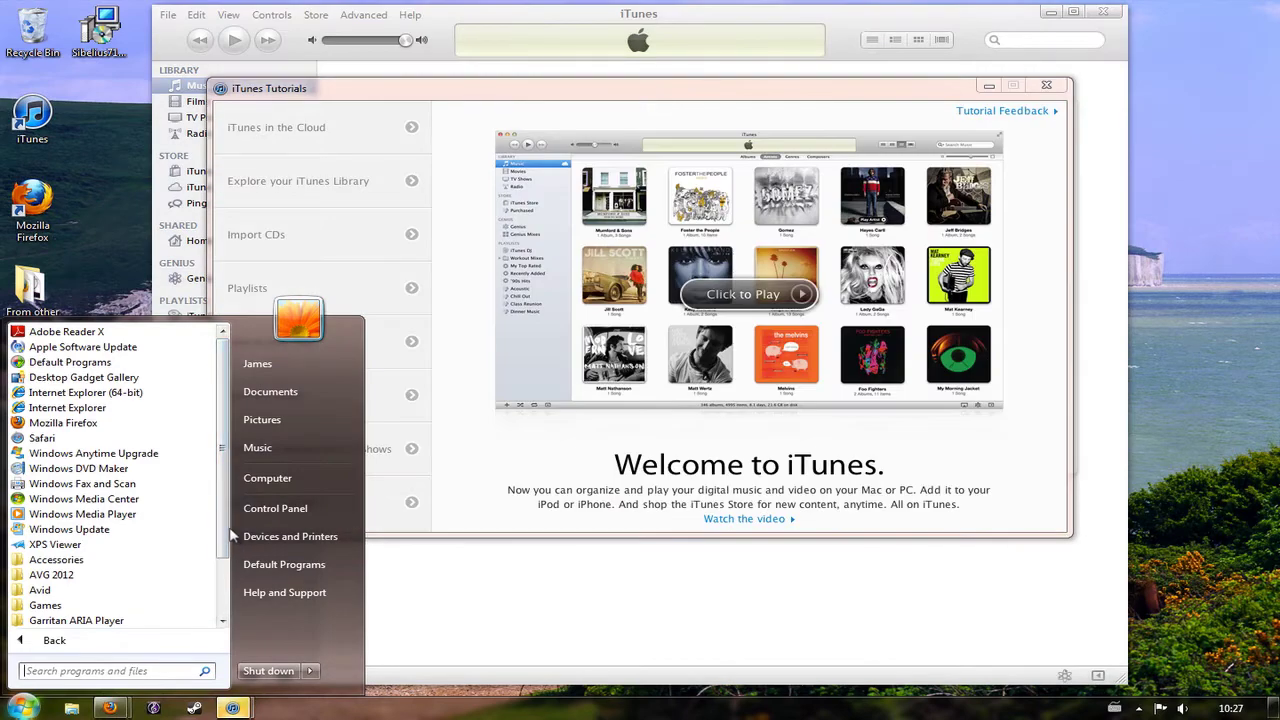
{"action": "scroll", "coordinate": [226, 545], "scroll_direction": "down", "scroll_amount": 1}
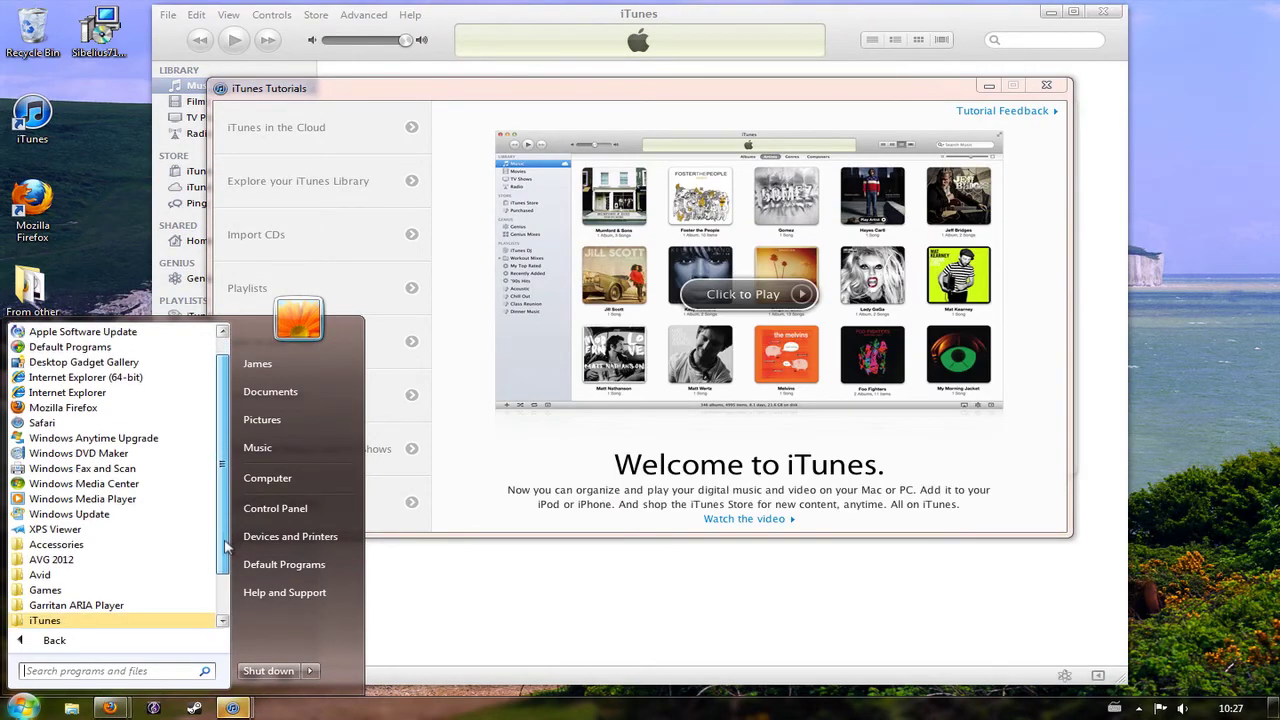
{"action": "scroll", "coordinate": [226, 545], "scroll_direction": "down", "scroll_amount": 2}
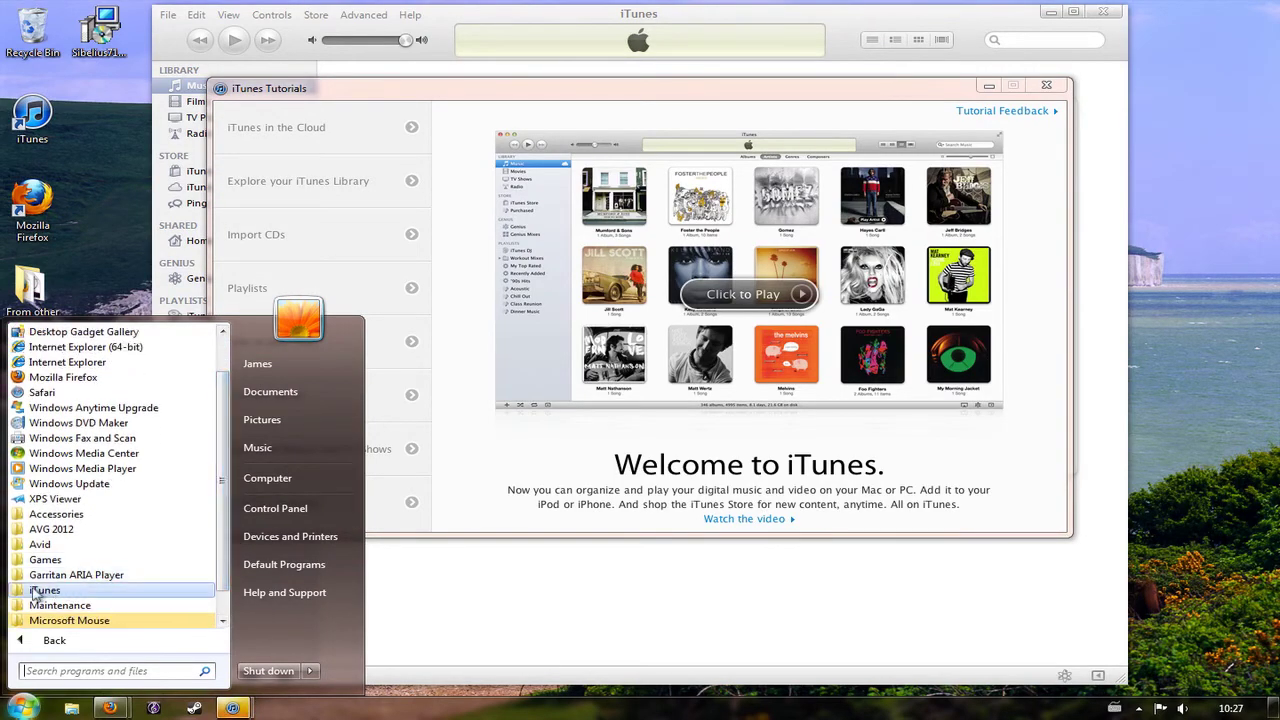
{"action": "left_click", "coordinate": [44, 590]}
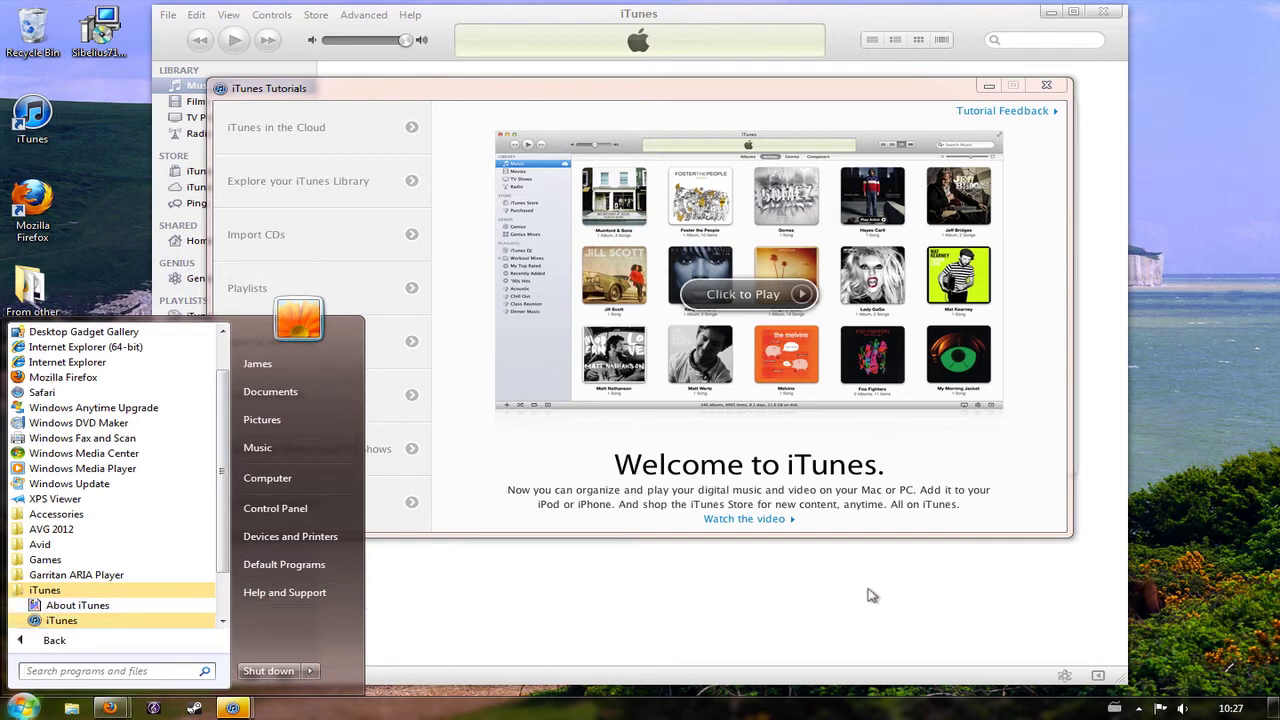
{"action": "left_click", "coordinate": [1180, 612]}
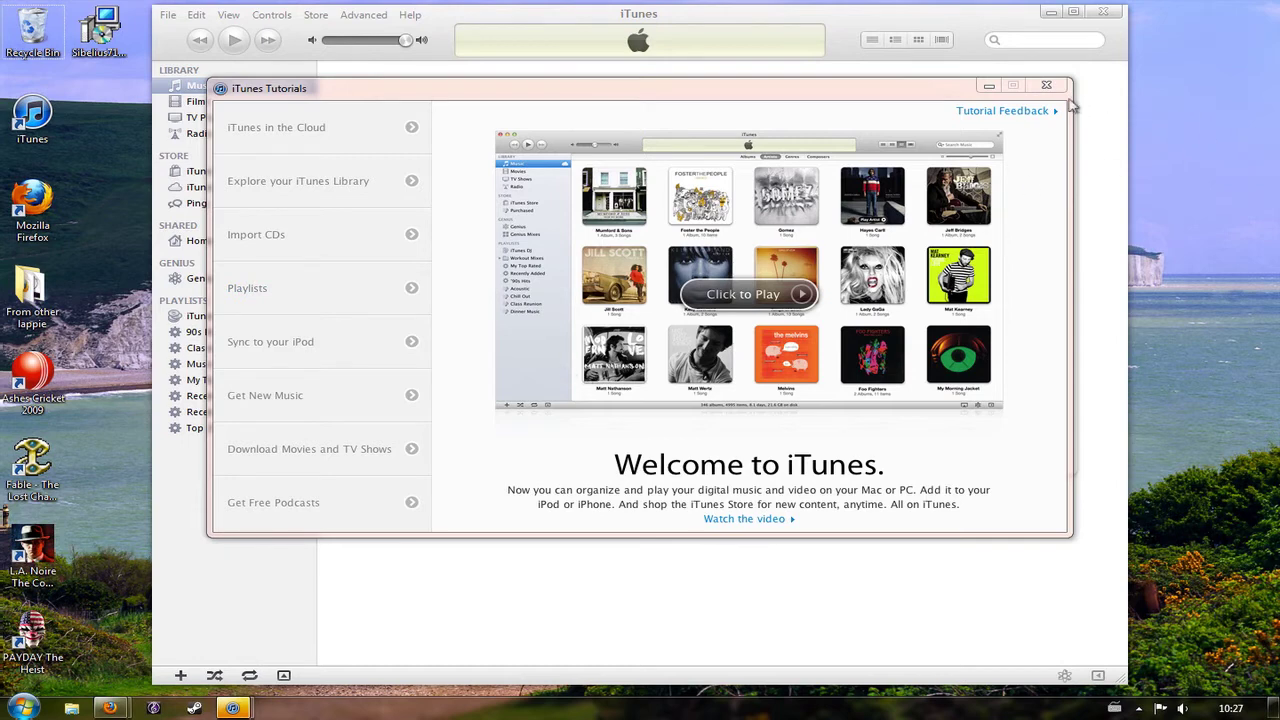
Step: Close the iTunes Tutorials window and move the main iTunes window to the upper-left corner of the desktop
{"action": "left_click", "coordinate": [876, 94]}
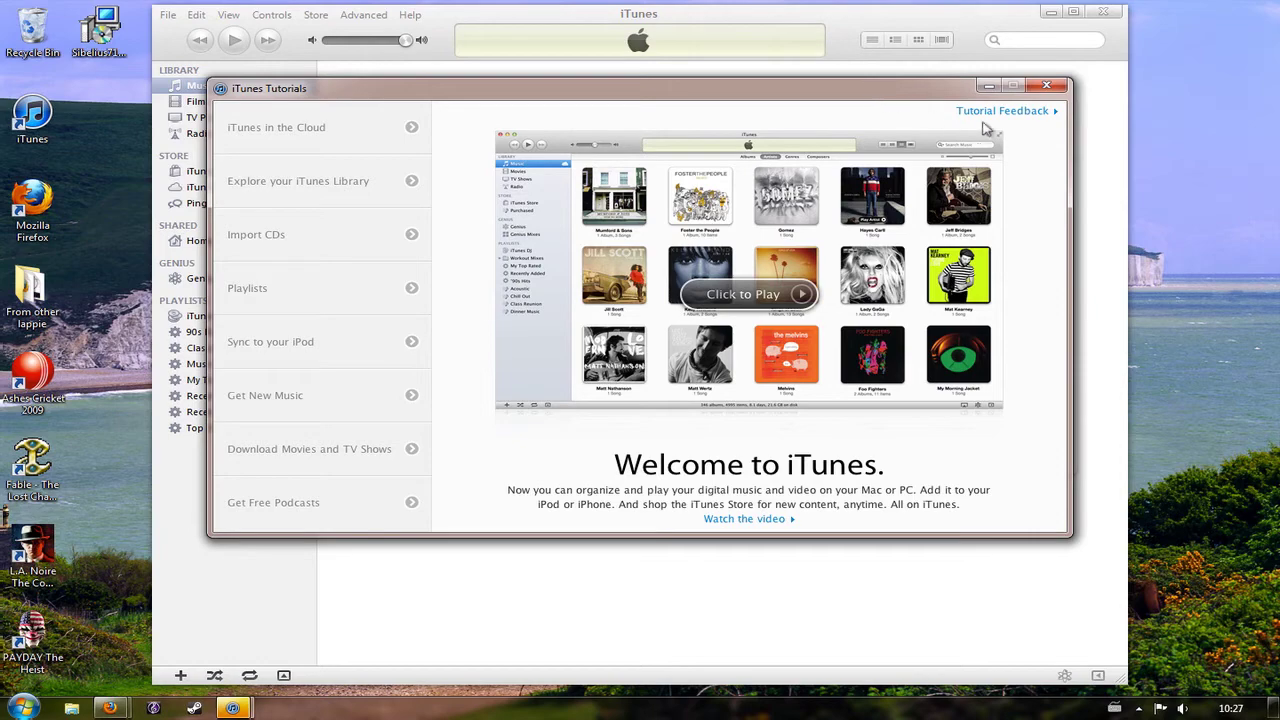
{"action": "left_click", "coordinate": [1046, 86]}
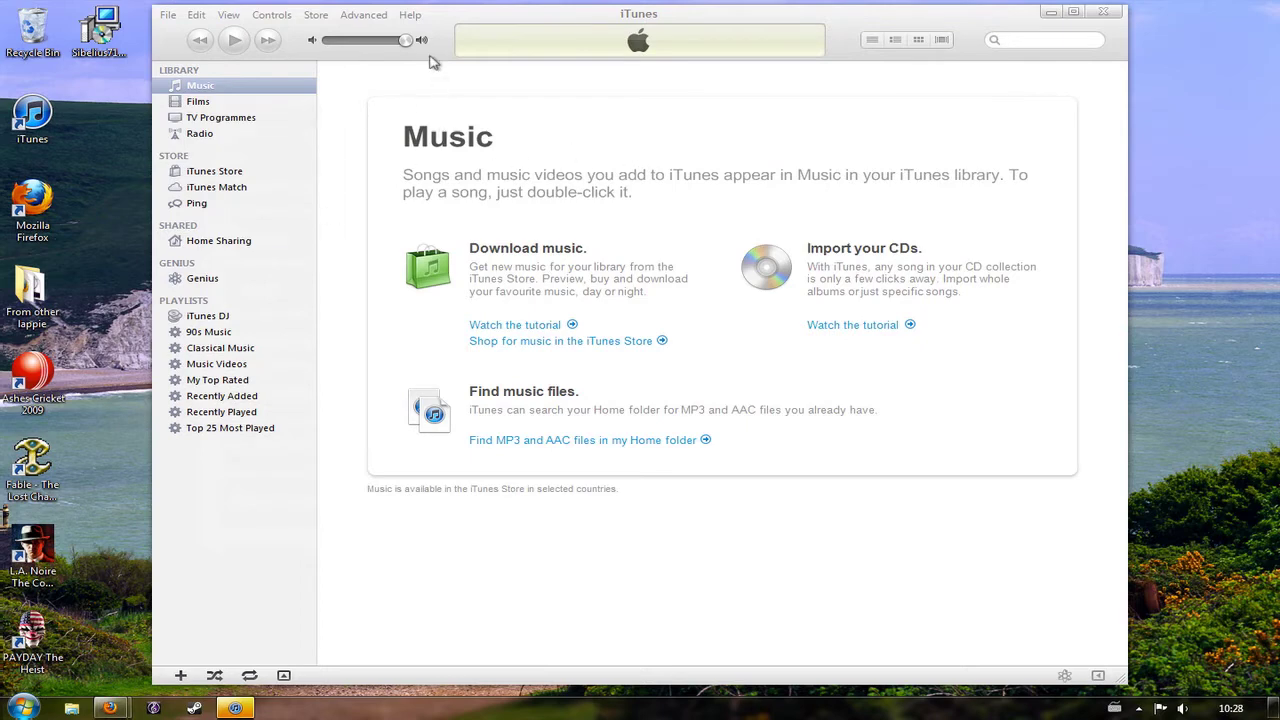
{"action": "left_click", "coordinate": [475, 12]}
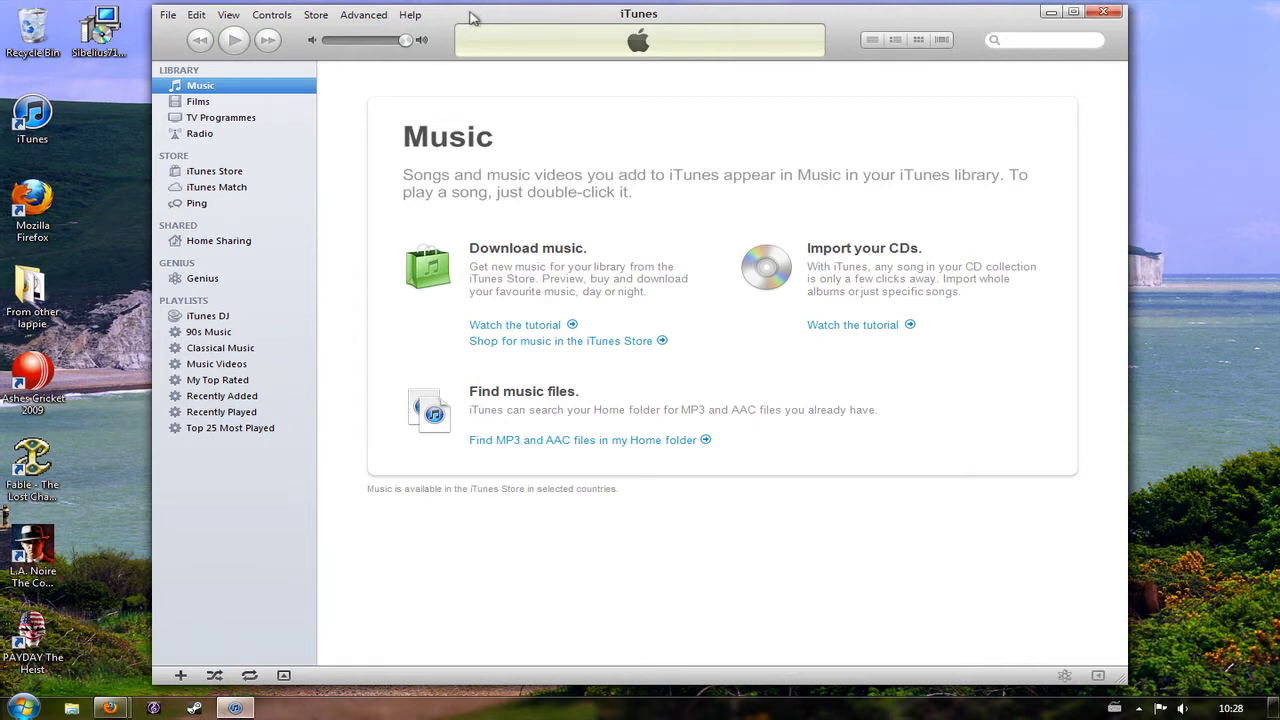
{"action": "left_click_drag", "start_coordinate": [475, 17], "coordinate": [325, 13]}
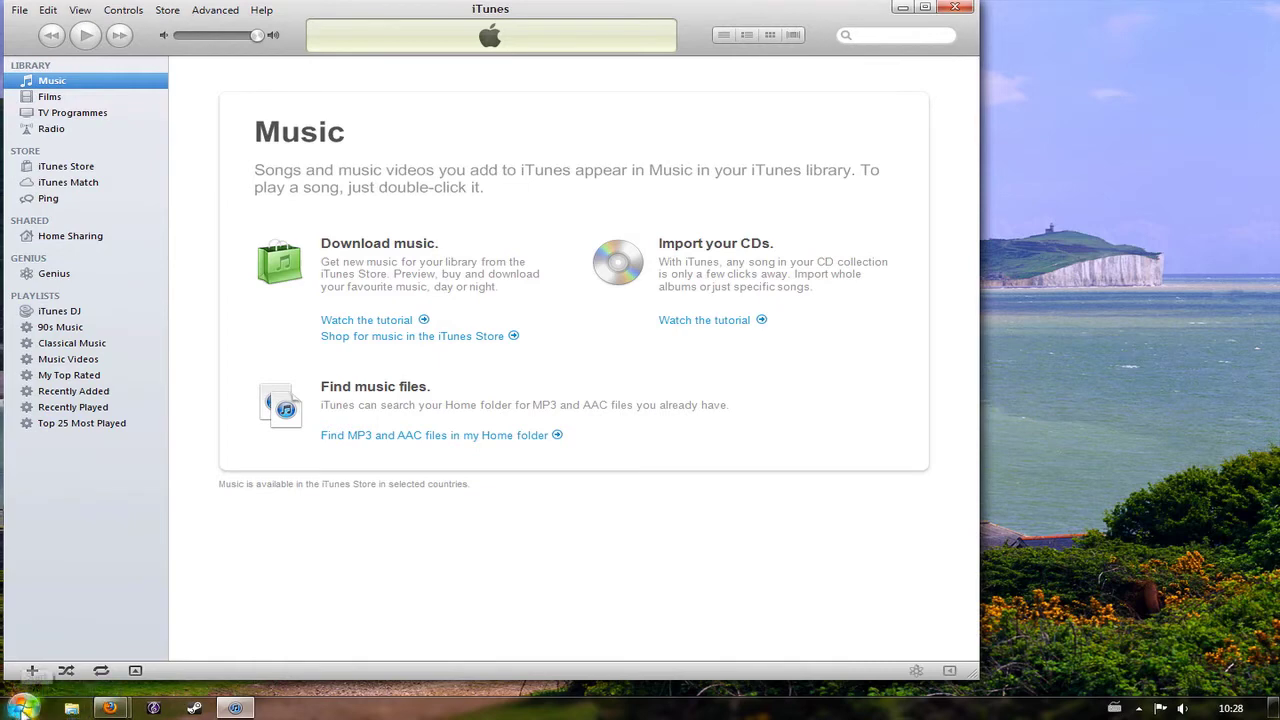
Step: Open the computer's Downloads folder and place its window beside iTunes so both the playlists and the audio files are accessible
{"action": "left_click", "coordinate": [22, 706]}
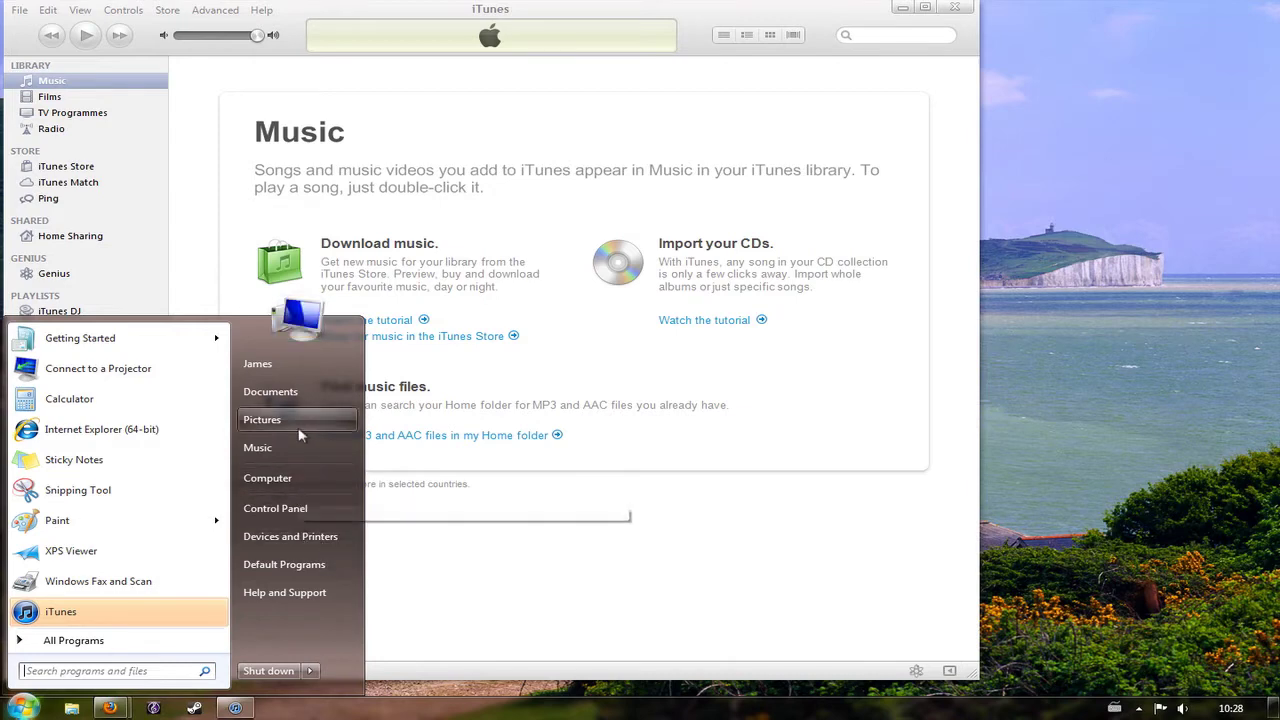
{"action": "left_click", "coordinate": [293, 480]}
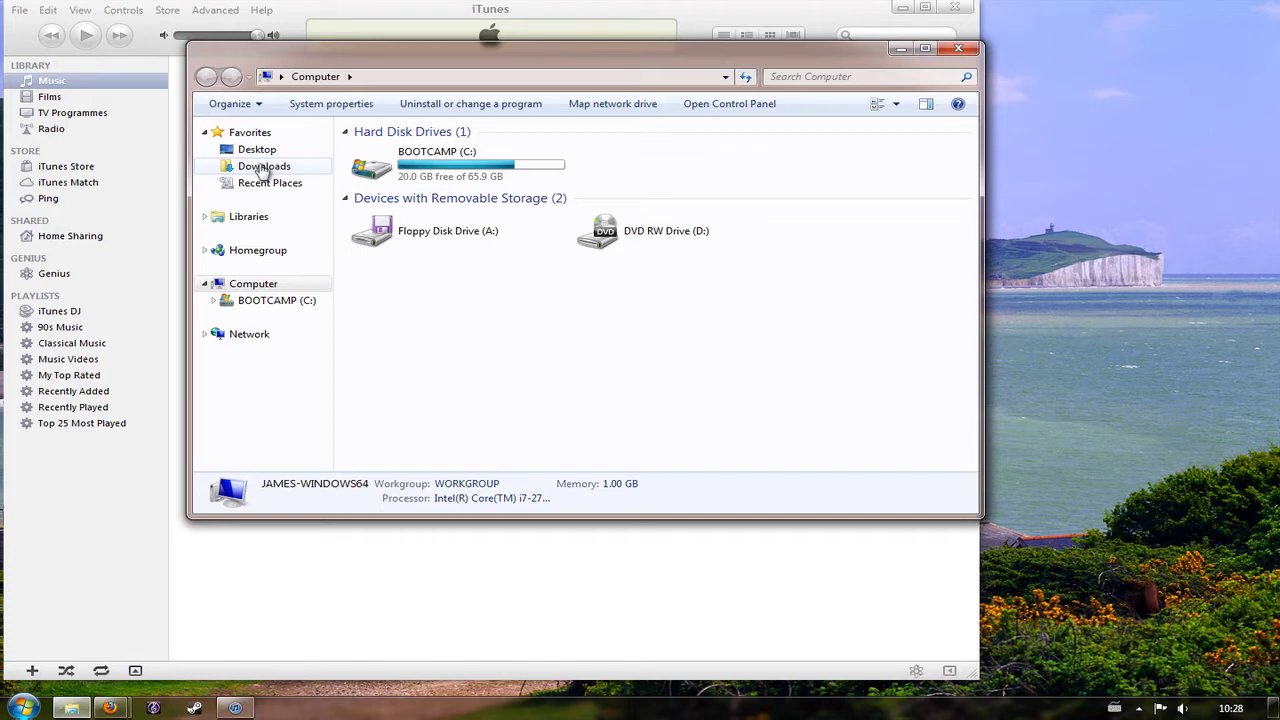
{"action": "left_click", "coordinate": [263, 169]}
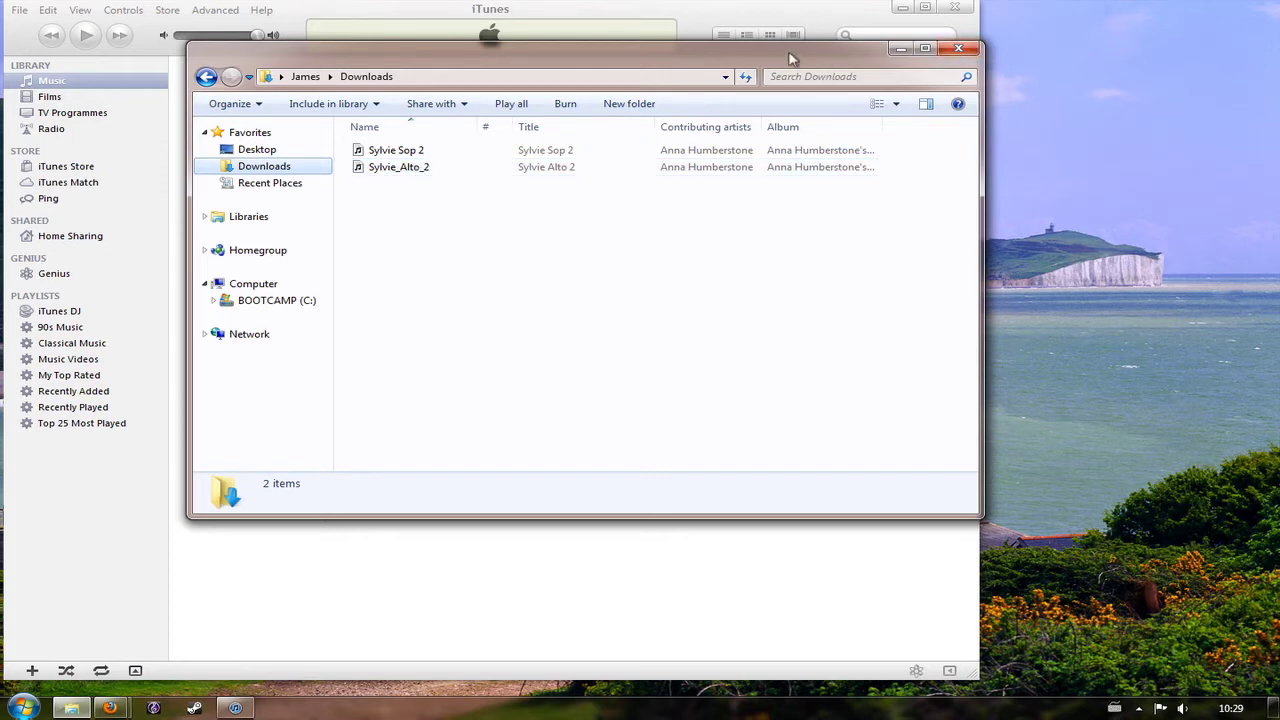
{"action": "left_click_drag", "start_coordinate": [790, 58], "coordinate": [1278, 70]}
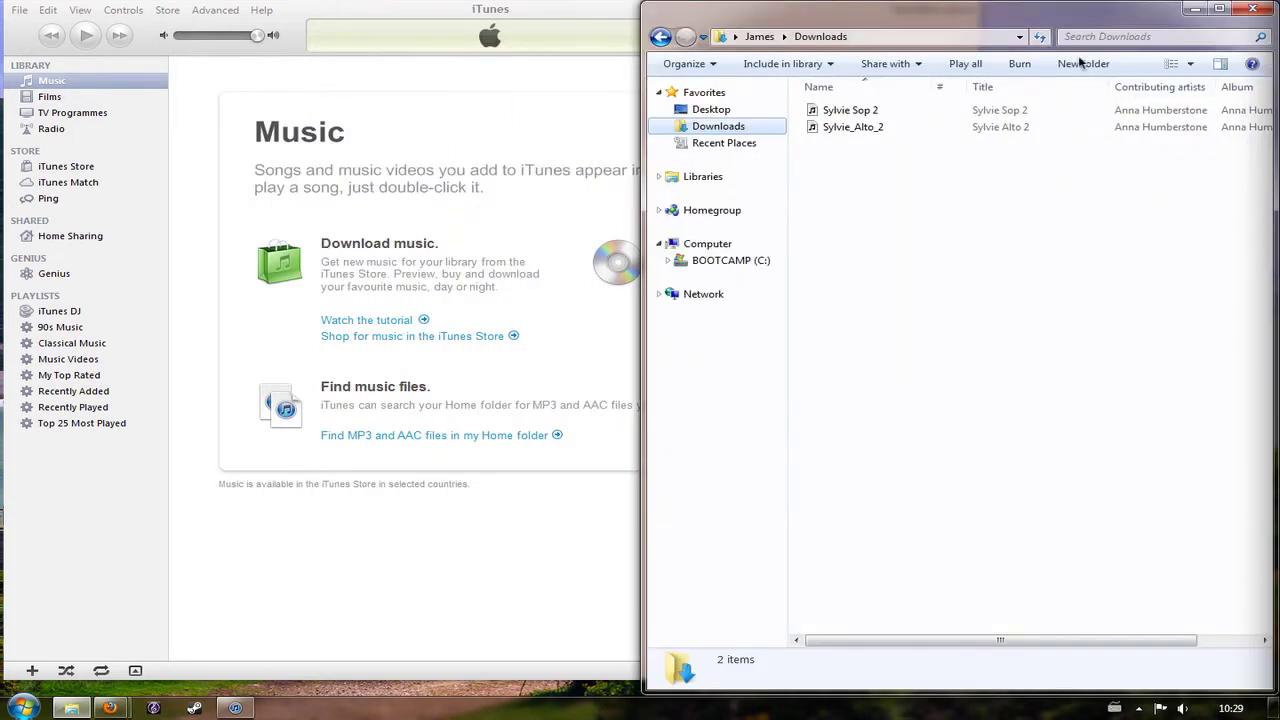
{"action": "left_click_drag", "start_coordinate": [926, 18], "coordinate": [1119, 105]}
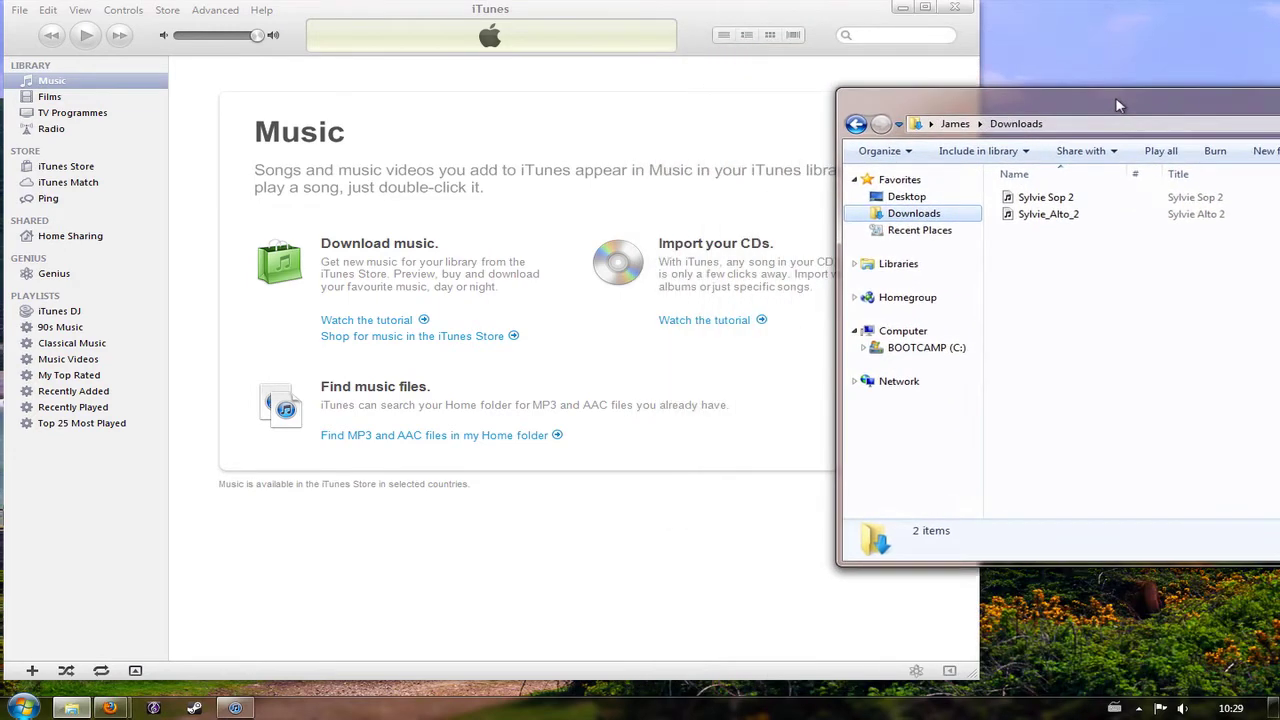
Step: Create a new iTunes playlist named "Choir music"
{"action": "left_click", "coordinate": [33, 671]}
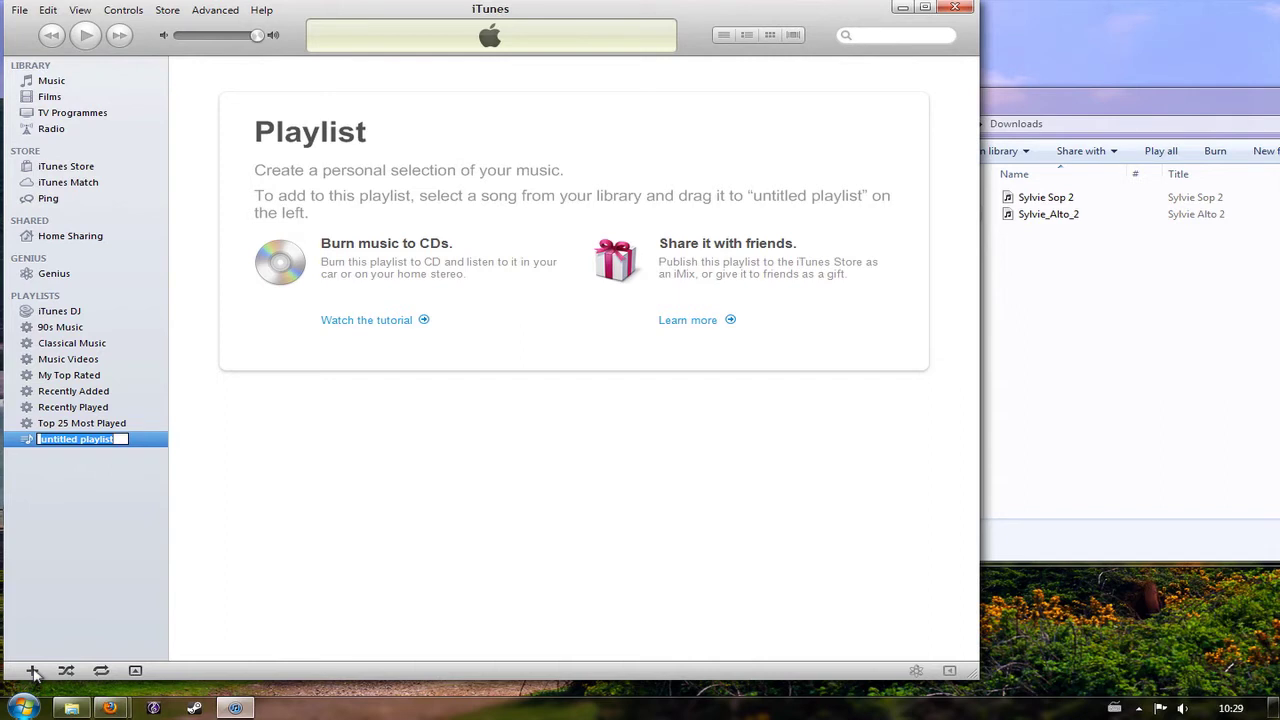
{"action": "type", "text": "Choir musi"}
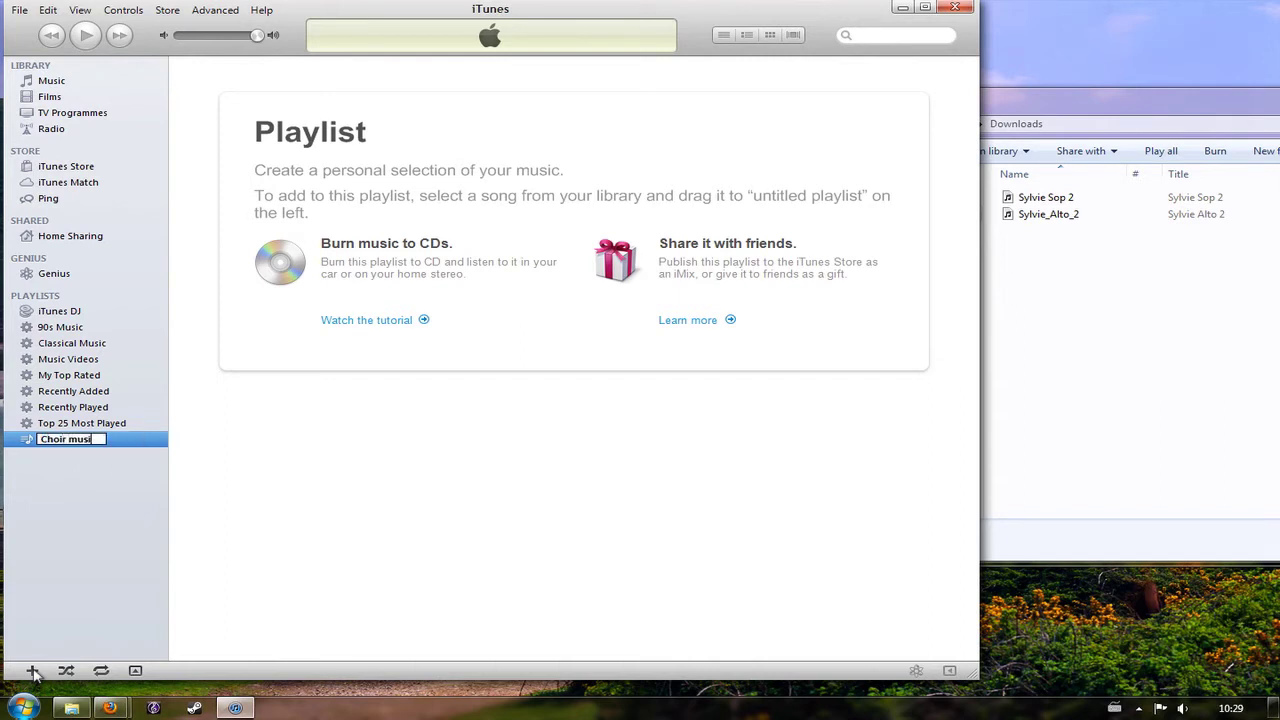
{"action": "type", "text": "c"}
{"action": "key", "text": "Return"}
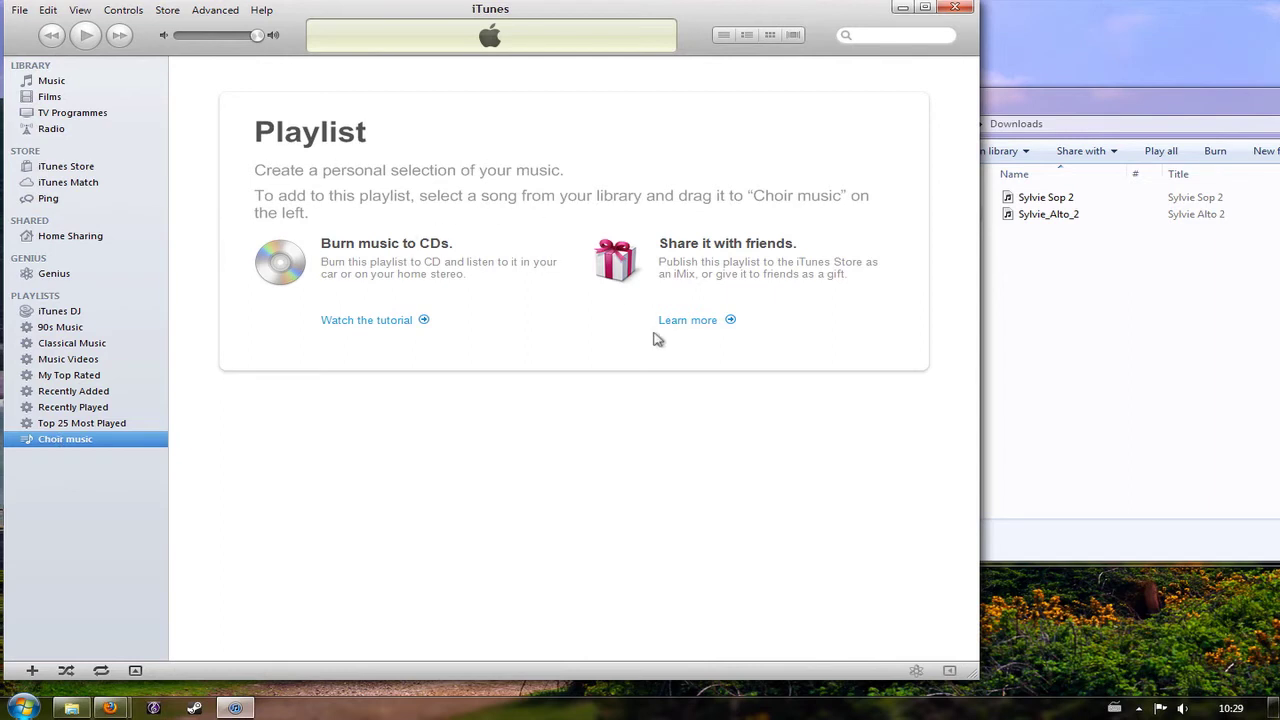
Step: Add both downloaded audio files, Sylvie Sop 2 and Sylvie_Alto_2, from the Downloads folder to the "Choir music" playlist in iTunes
{"action": "left_click", "coordinate": [1043, 203]}
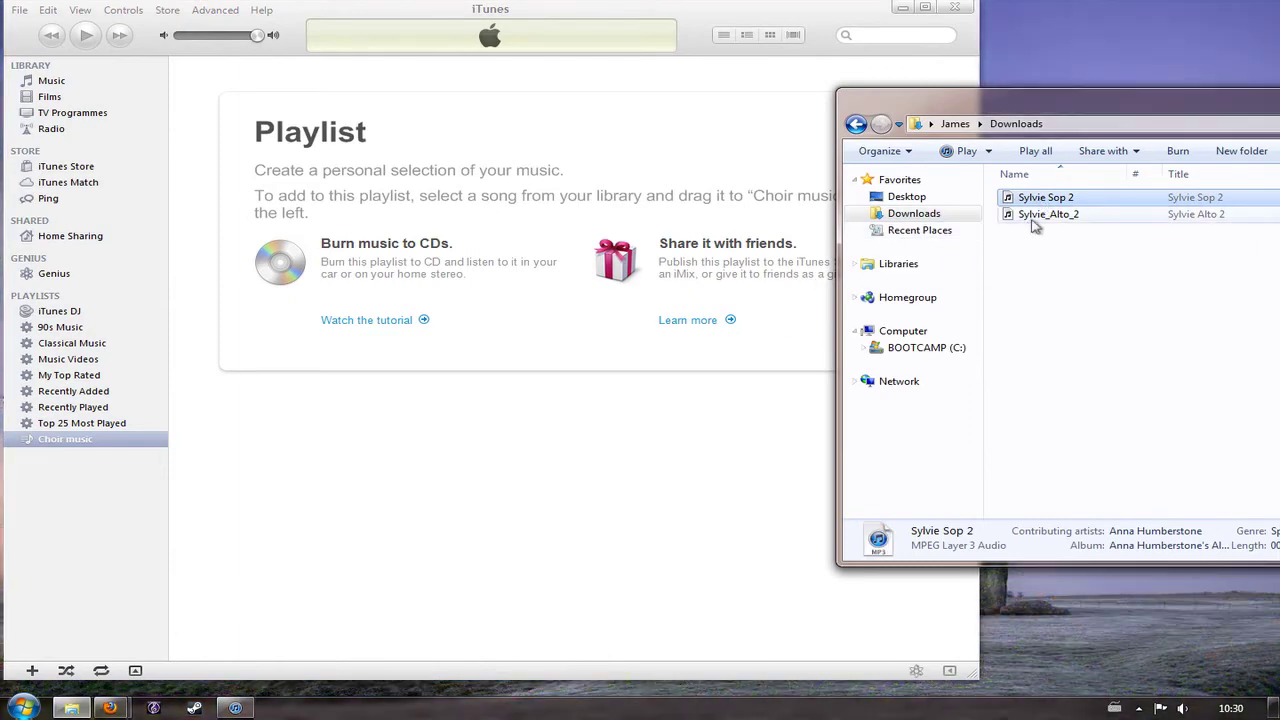
{"action": "mouse_move", "coordinate": [1036, 225]}
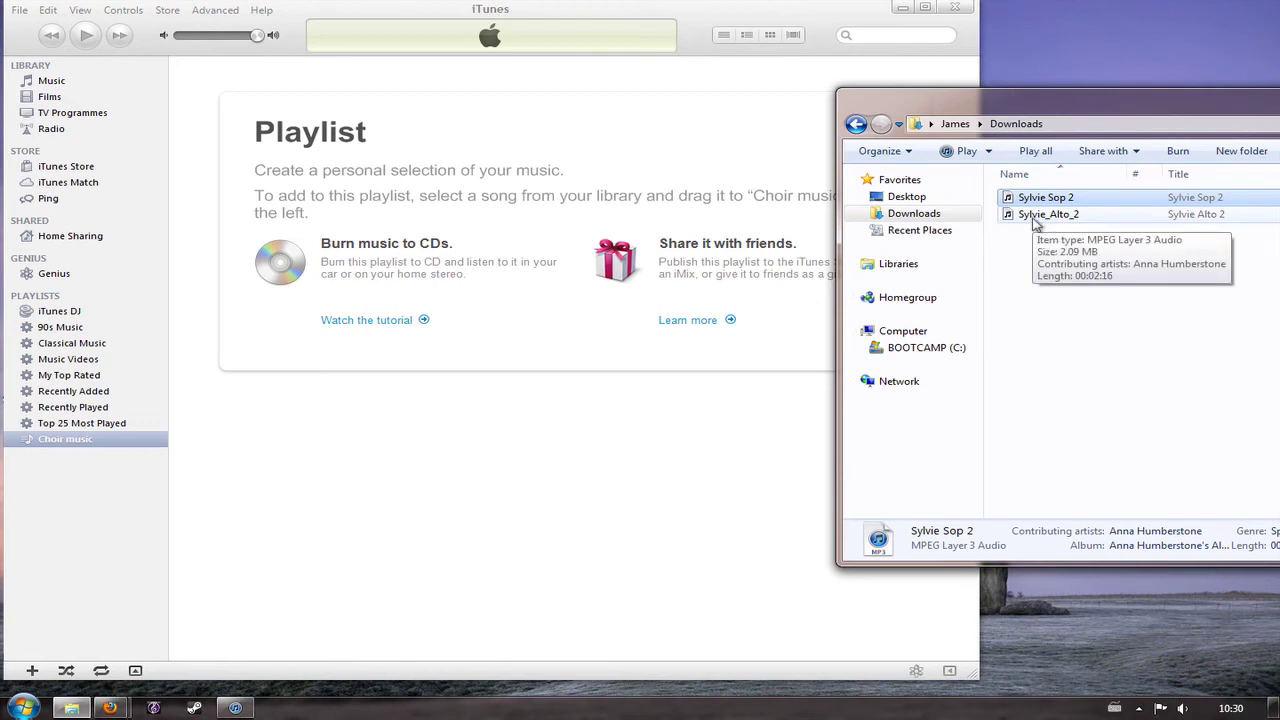
{"action": "left_click", "coordinate": [1035, 222], "text": "shift"}
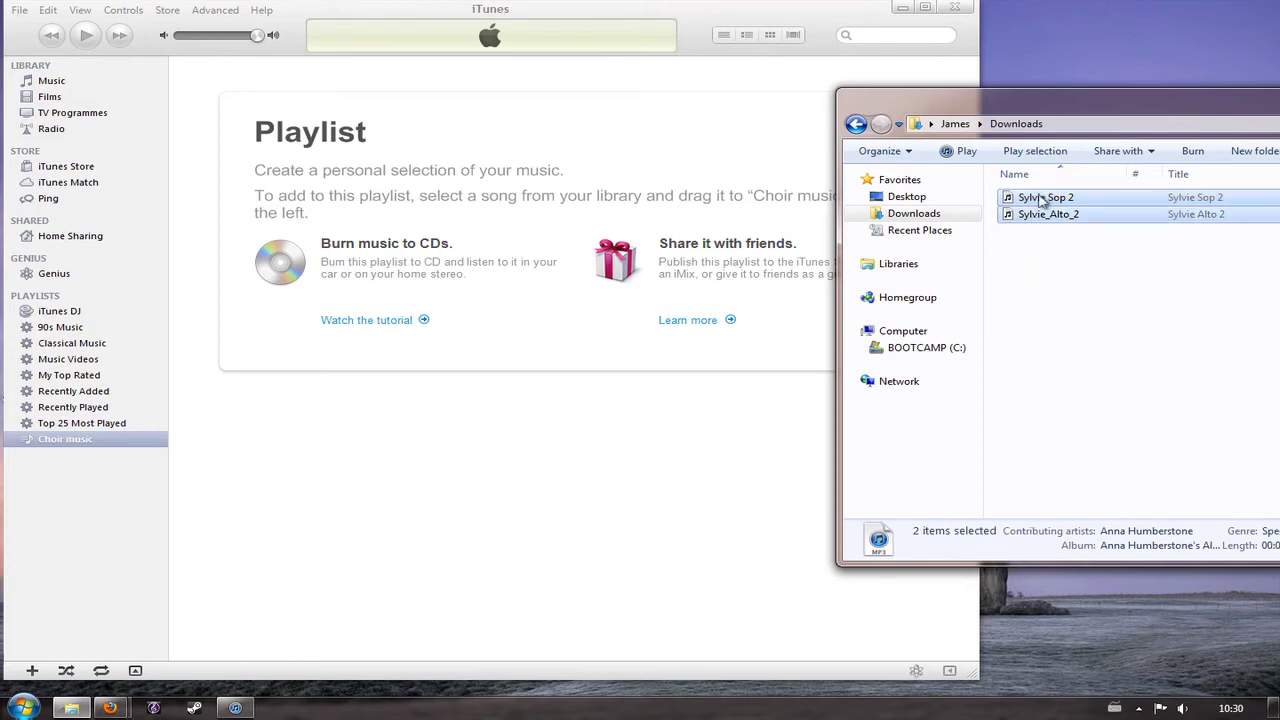
{"action": "mouse_move", "coordinate": [1041, 200]}
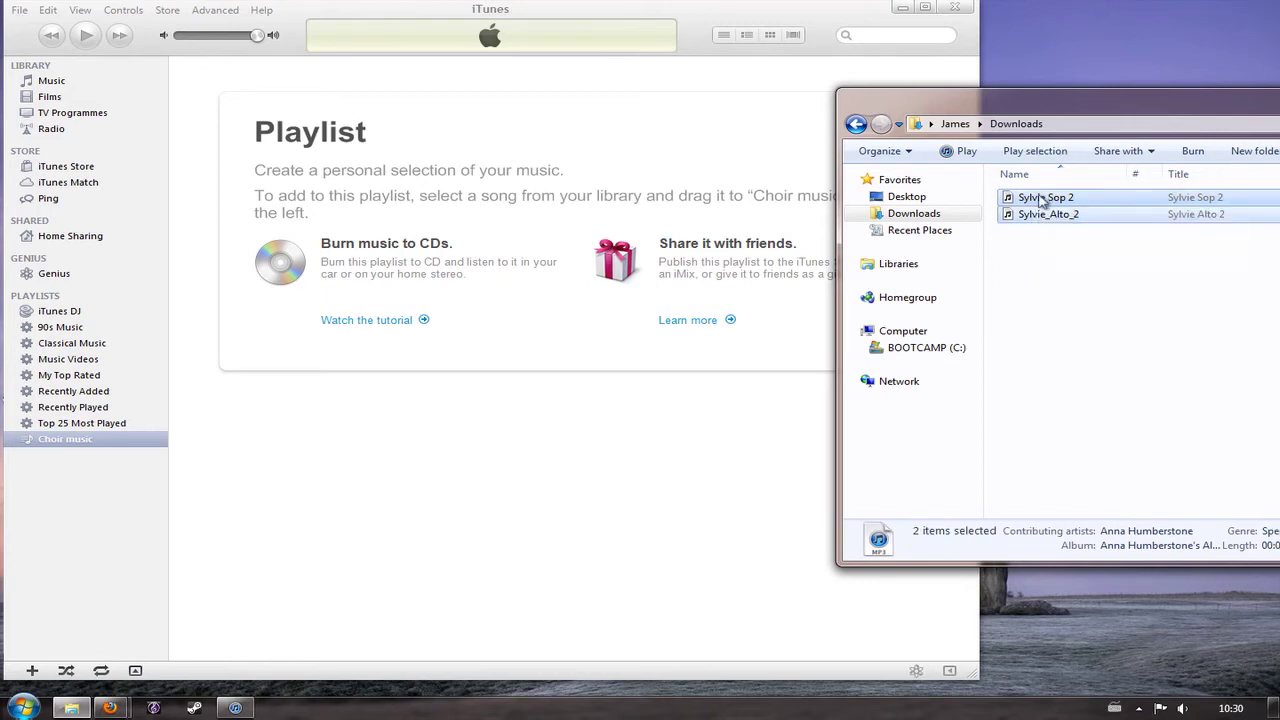
{"action": "left_click_drag", "start_coordinate": [1041, 200], "coordinate": [551, 457]}
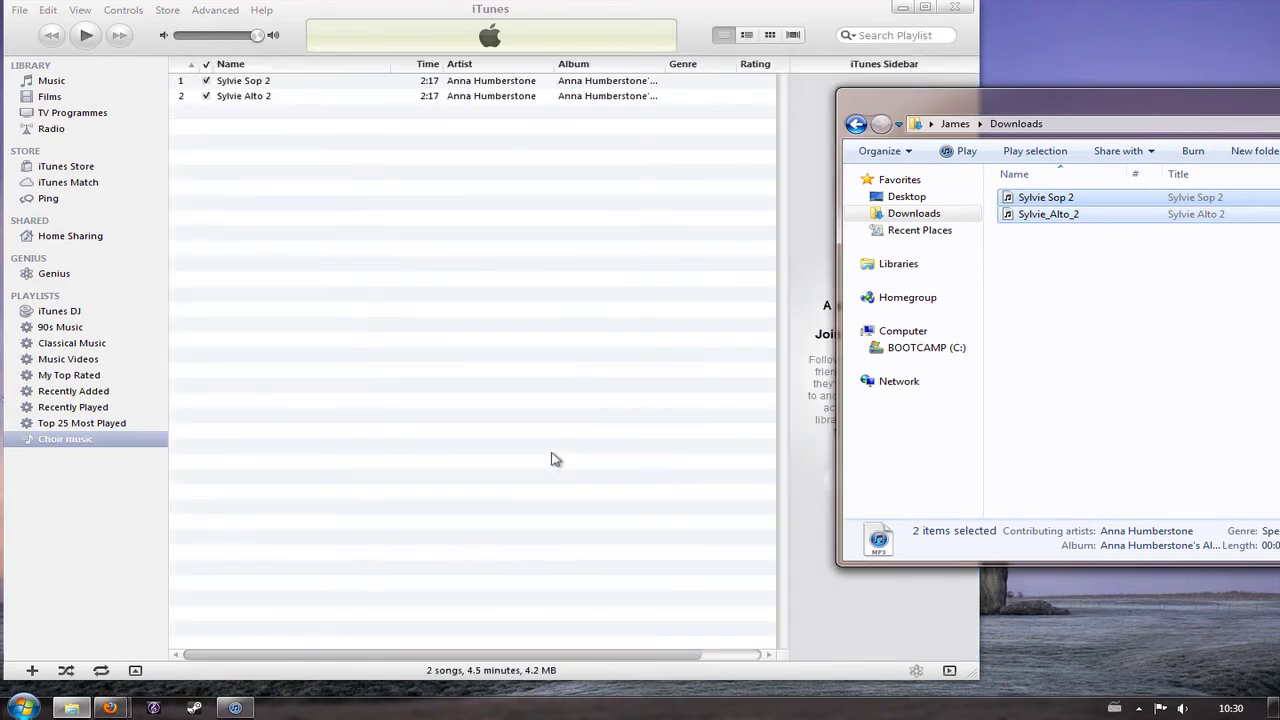
Step: Burn the "Choir music" playlist to disc as an Audio CD with a gap of 2 seconds between songs
{"action": "left_click", "coordinate": [309, 174]}
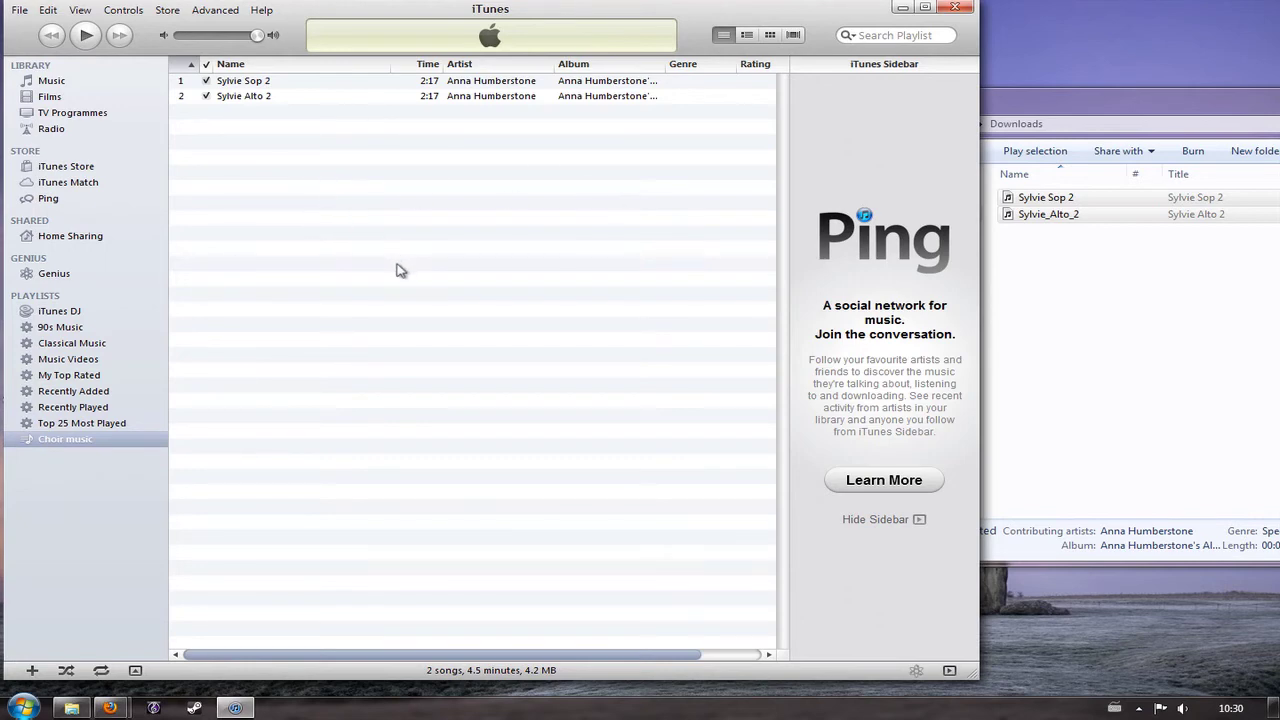
{"action": "right_click", "coordinate": [55, 440]}
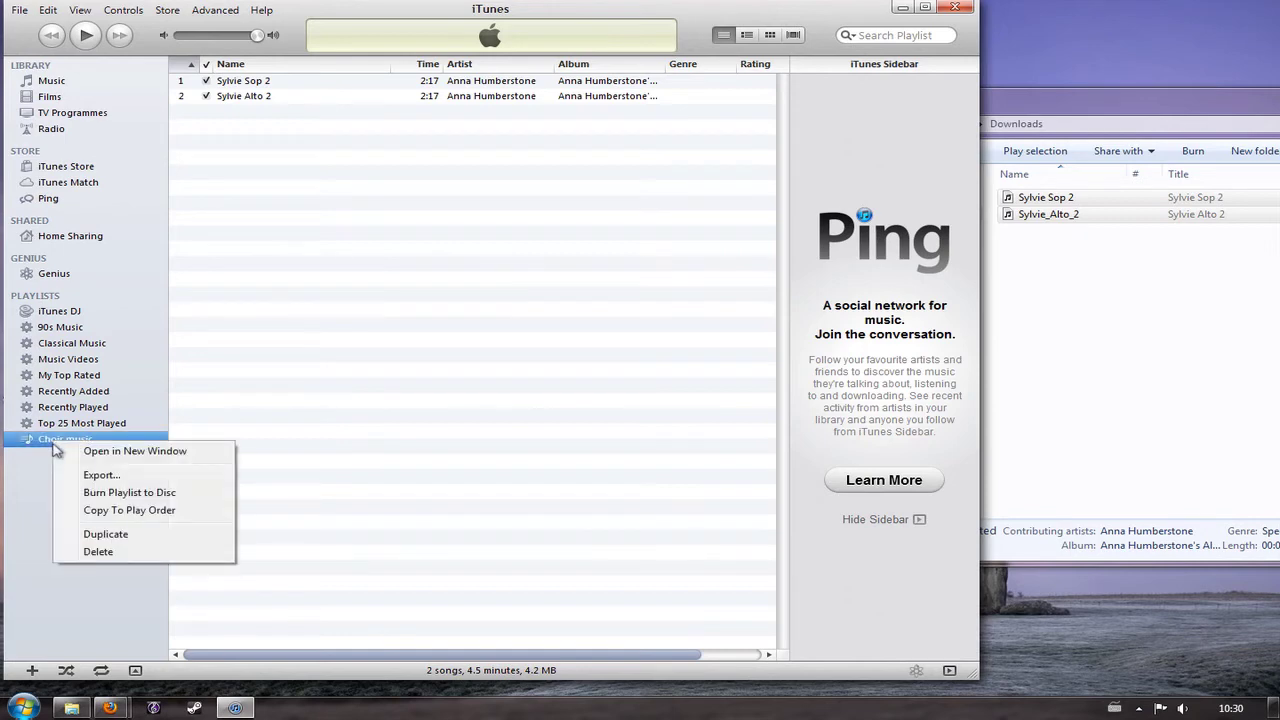
{"action": "left_click", "coordinate": [131, 493]}
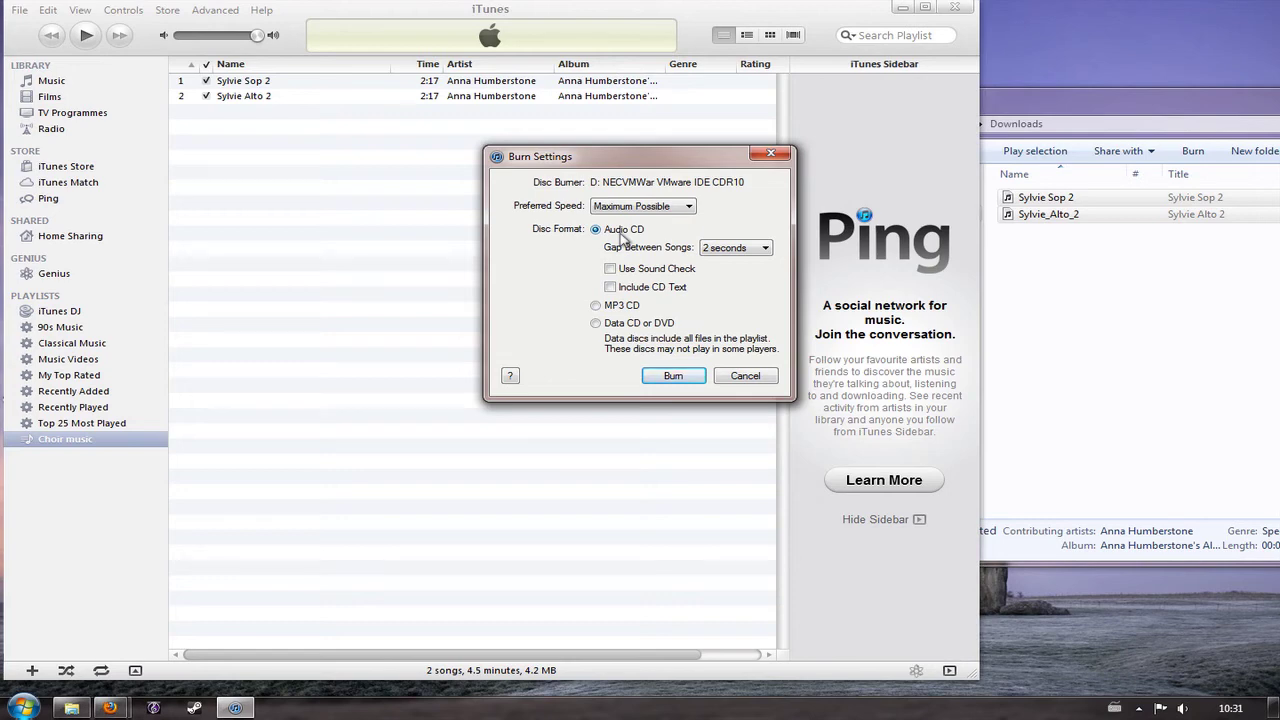
{"action": "left_click", "coordinate": [732, 256]}
{"action": "left_click", "coordinate": [677, 377]}
{"action": "left_click", "coordinate": [677, 377]}
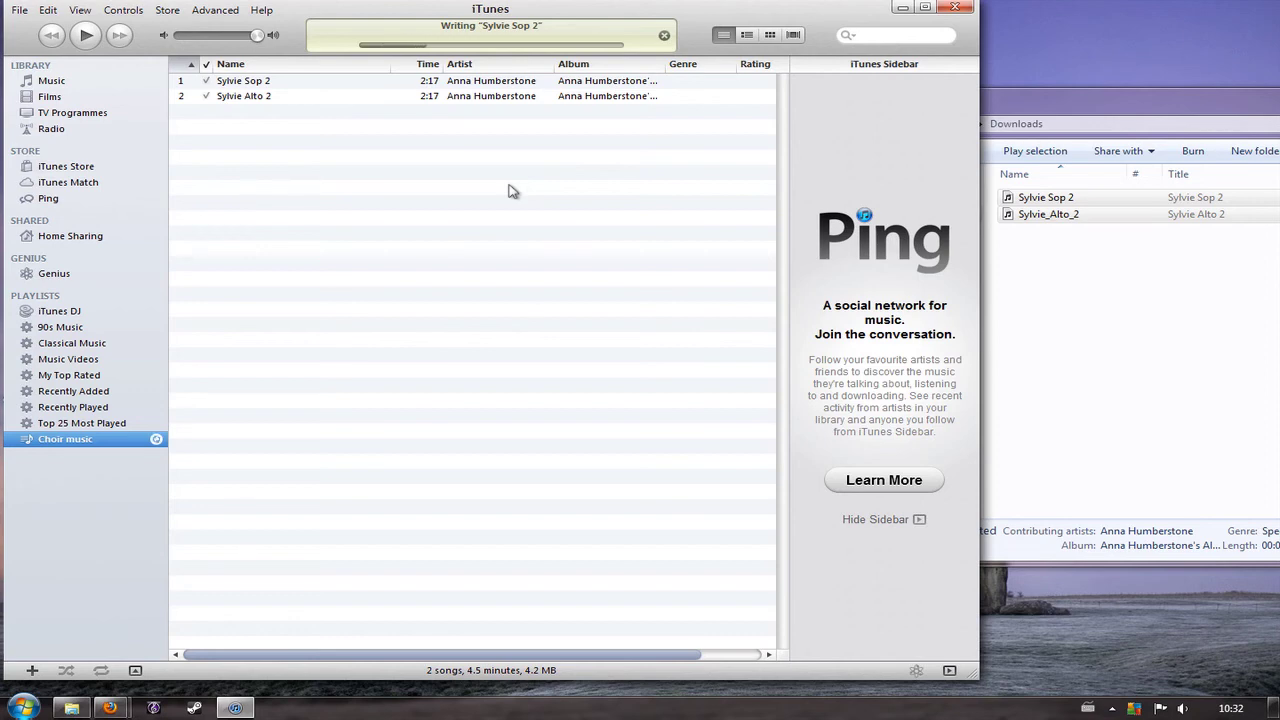
{"action": "right_click", "coordinate": [63, 445]}
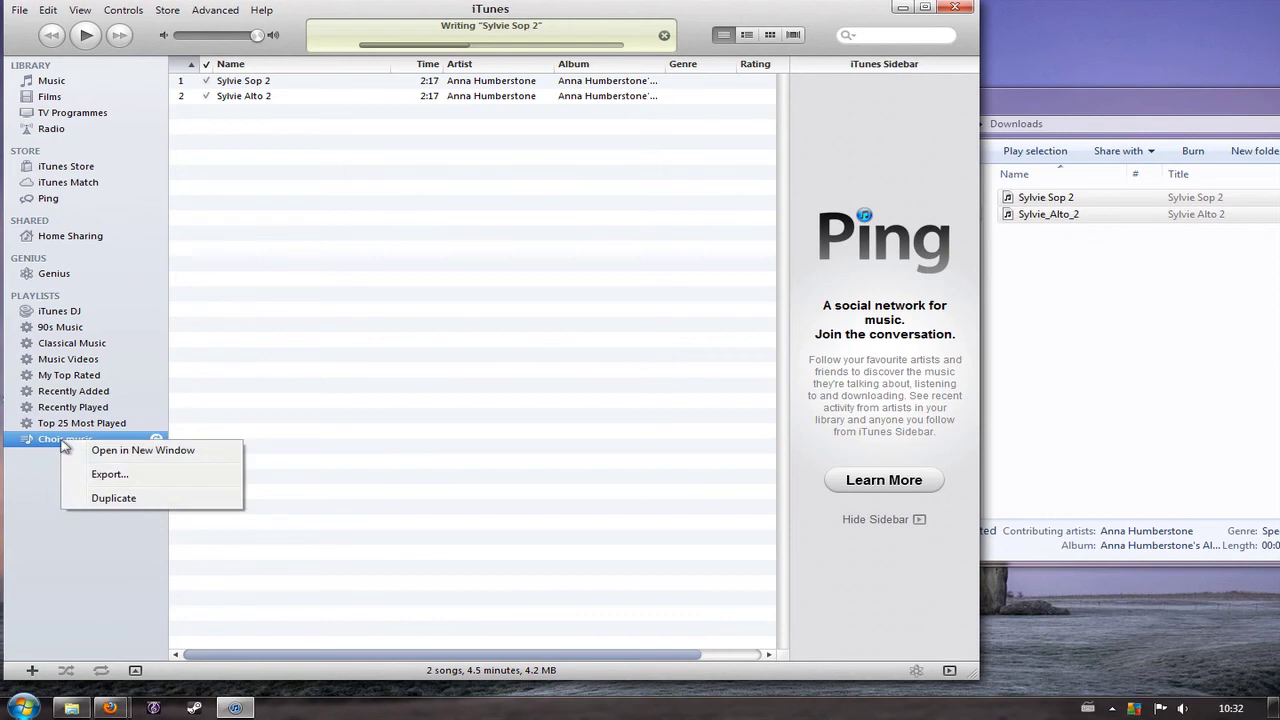
{"action": "left_click", "coordinate": [545, 409]}
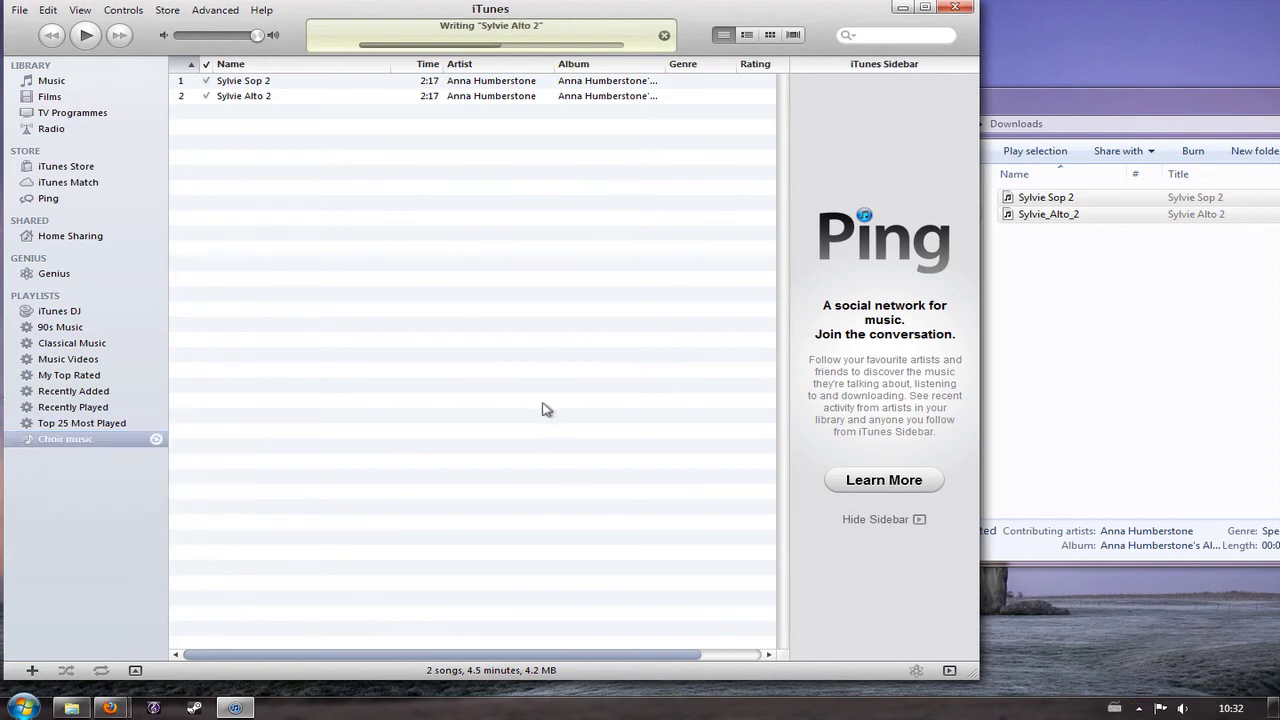